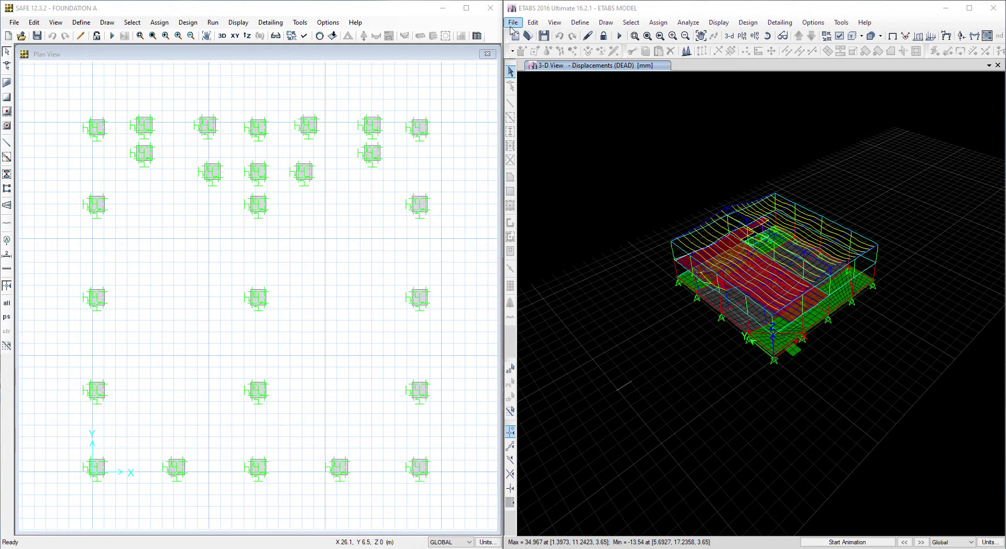
Export the ETABS Base story as a SAFE V12 file, overwriting FOUNDATION B.F2K
{"action": "left_click", "coordinate": [512, 24]}
{"action": "mouse_move", "coordinate": [558, 124]}
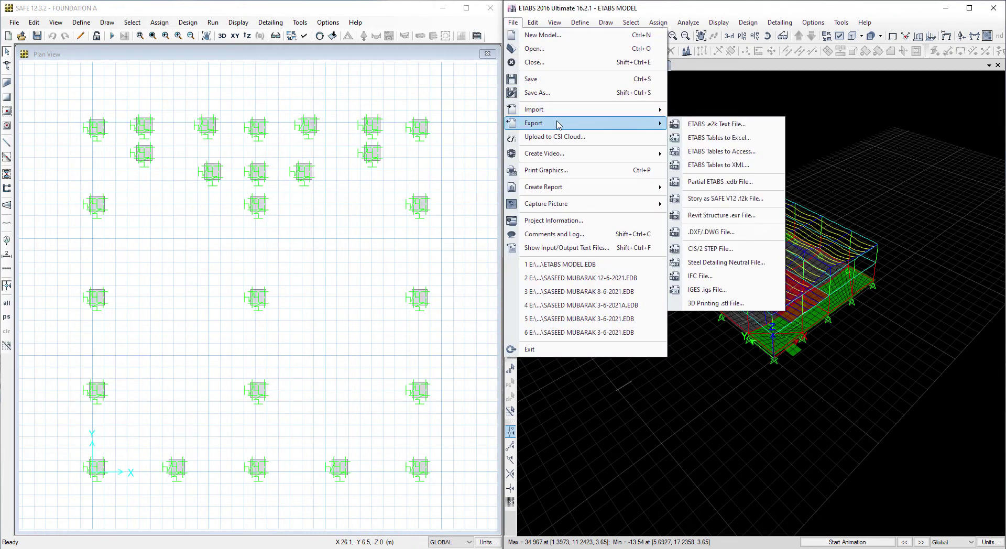
{"action": "left_click", "coordinate": [749, 200]}
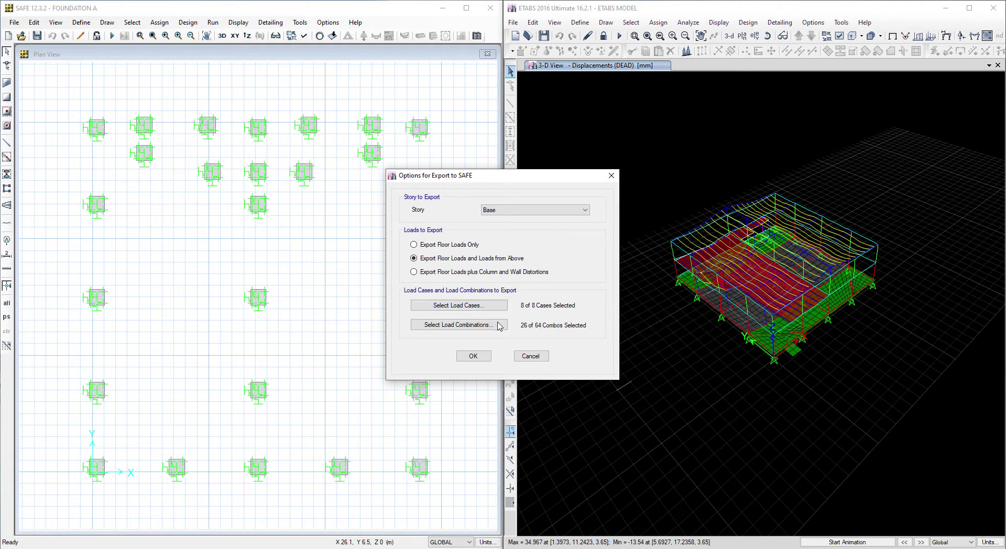
{"action": "left_click", "coordinate": [483, 361]}
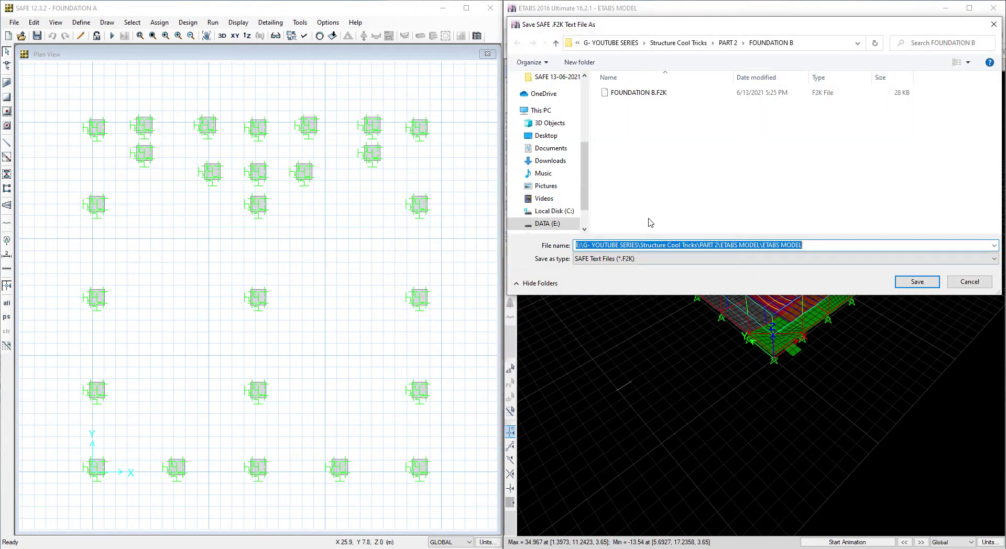
{"action": "left_click", "coordinate": [645, 99]}
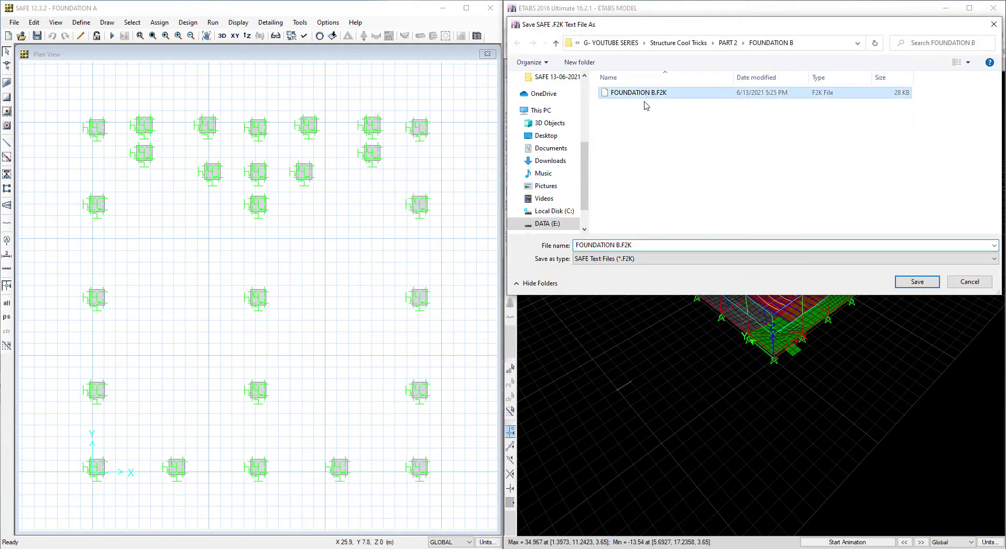
{"action": "left_click", "coordinate": [914, 283]}
{"action": "left_click", "coordinate": [524, 284]}
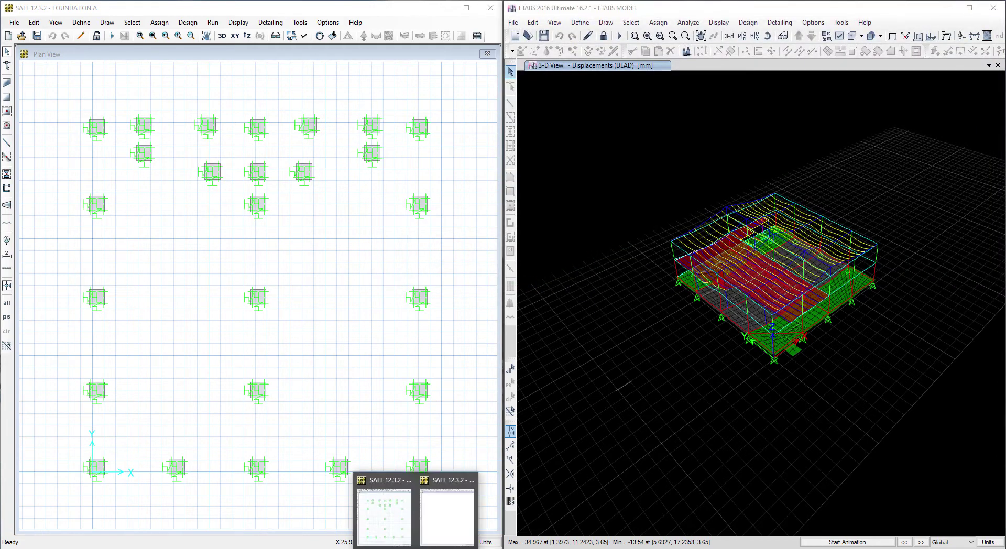
Import FOUNDATION B.F2K into the untitled SAFE window and close Model Explorer to enlarge the plan
{"action": "left_click", "coordinate": [449, 539]}
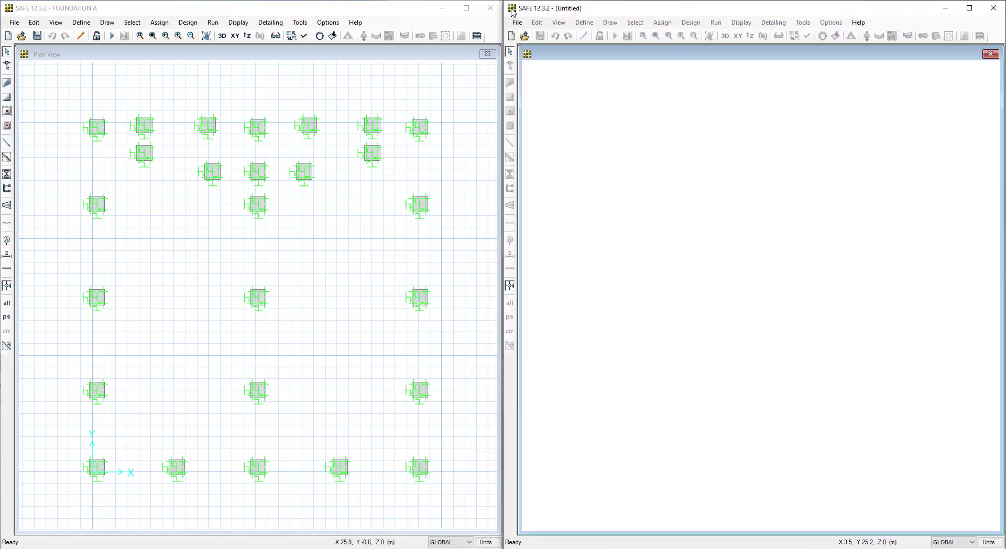
{"action": "left_click", "coordinate": [517, 22]}
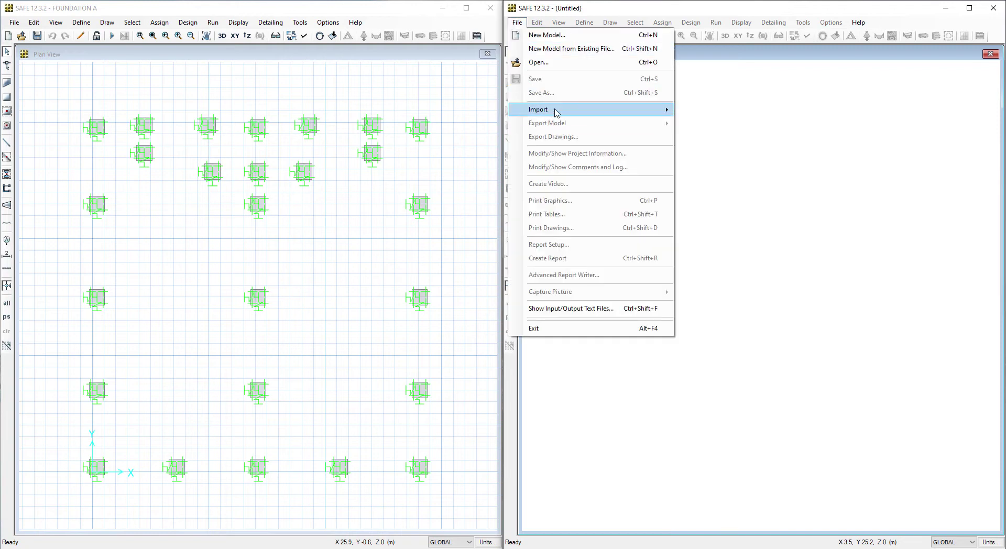
{"action": "mouse_move", "coordinate": [557, 112]}
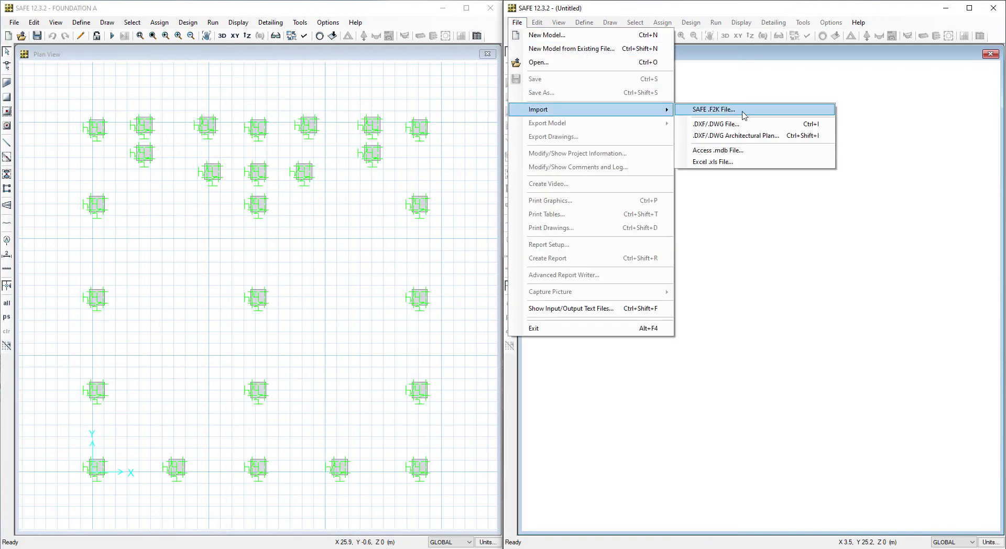
{"action": "left_click", "coordinate": [743, 114]}
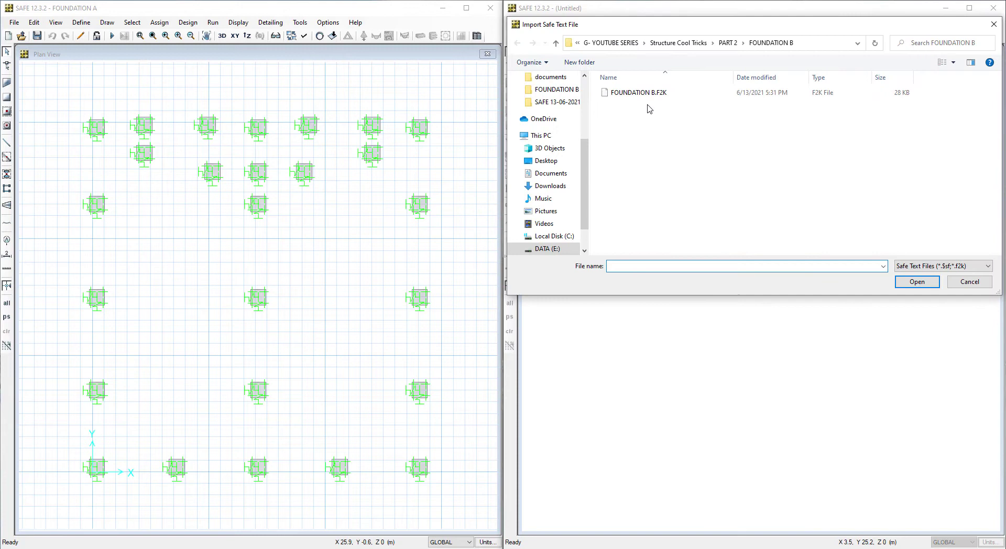
{"action": "left_click", "coordinate": [639, 92]}
{"action": "left_click", "coordinate": [918, 281]}
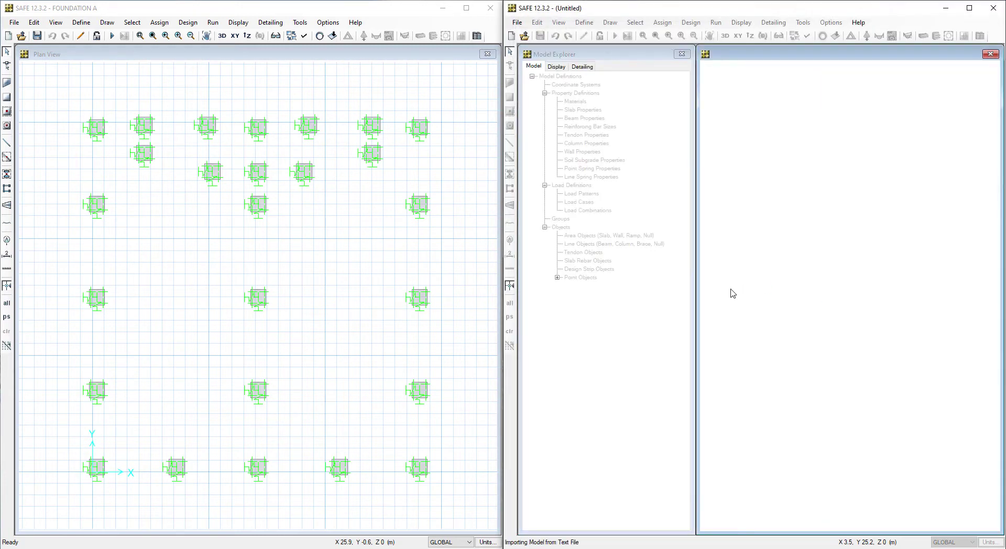
{"action": "left_click", "coordinate": [682, 54]}
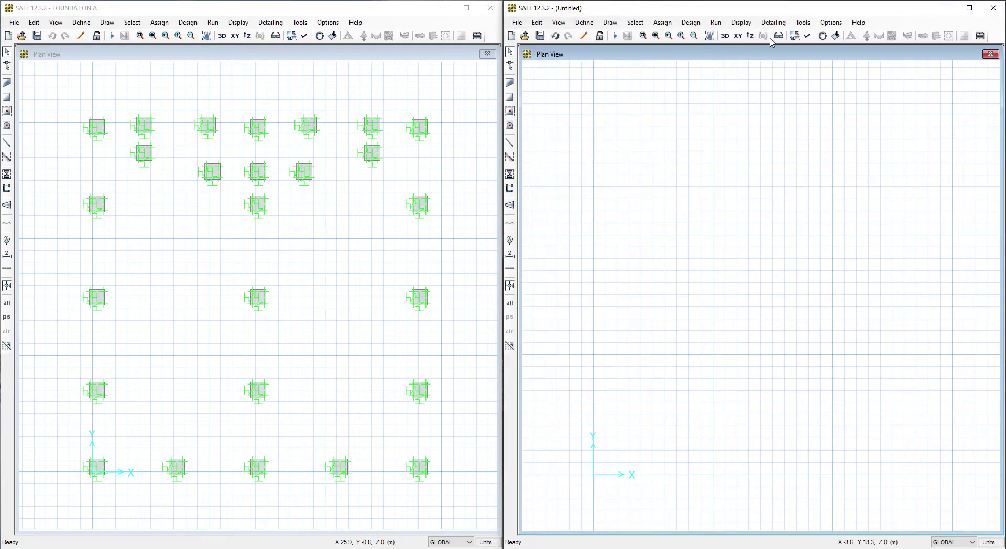
Show point markers in both plans, hiding FOUNDATION A's slab areas and soil supports
{"action": "left_click", "coordinate": [809, 36]}
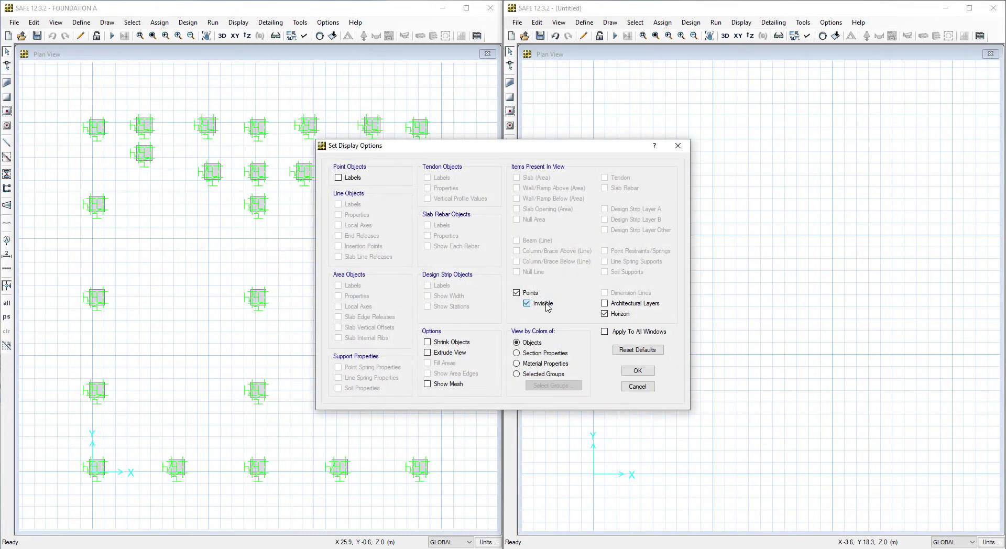
{"action": "left_click", "coordinate": [638, 370]}
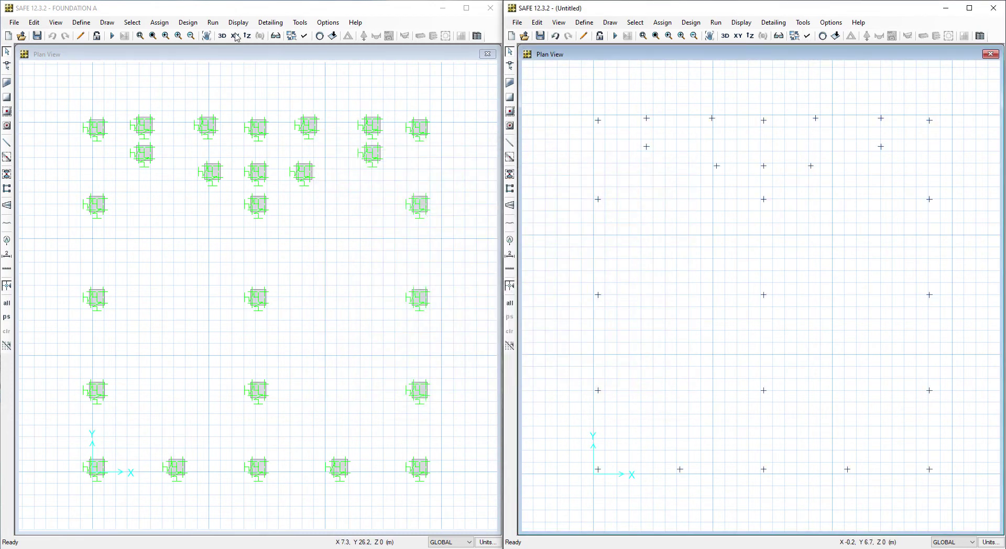
{"action": "left_click", "coordinate": [304, 36]}
{"action": "left_click", "coordinate": [543, 304]}
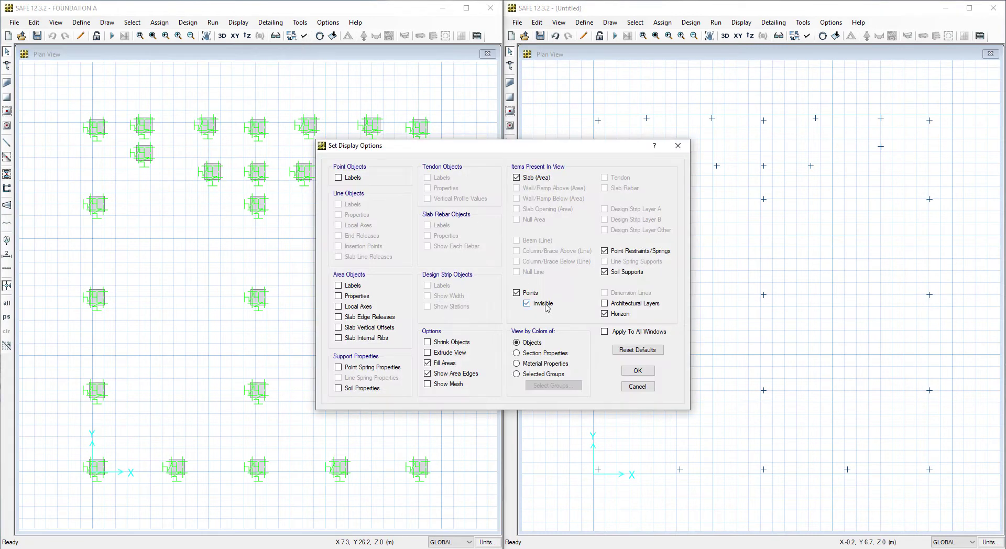
{"action": "left_click", "coordinate": [545, 307]}
{"action": "left_click", "coordinate": [638, 371]}
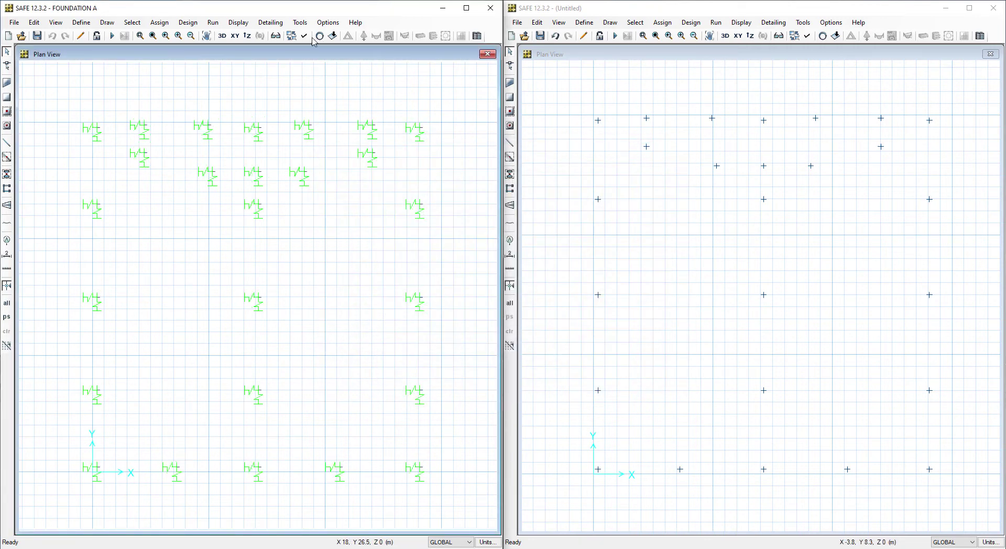
{"action": "left_click", "coordinate": [307, 36]}
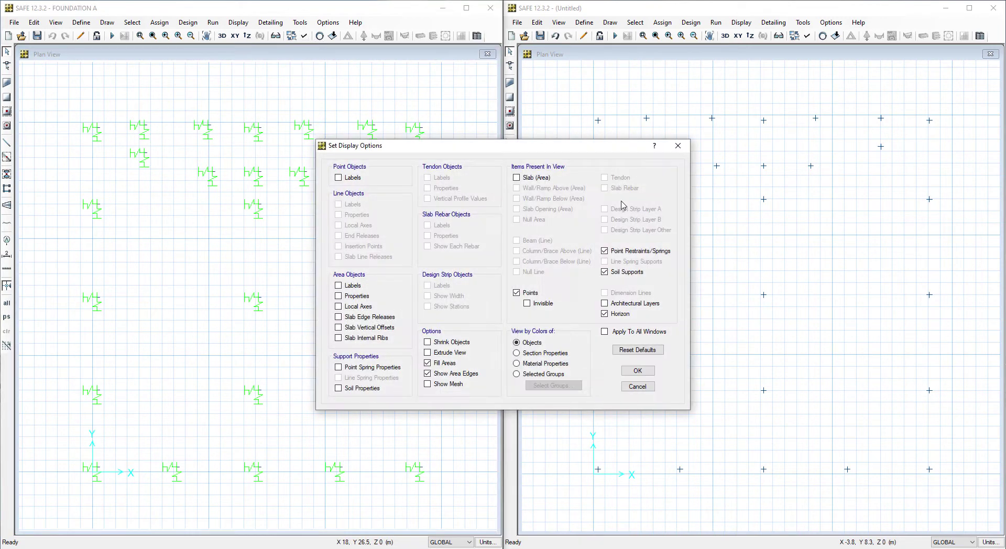
{"action": "left_click", "coordinate": [653, 271]}
{"action": "left_click", "coordinate": [638, 371]}
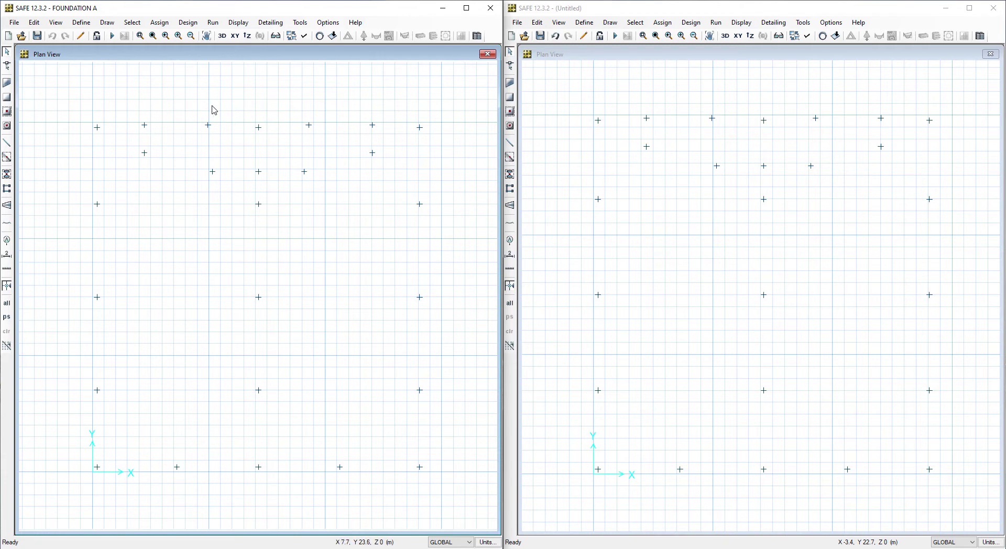
Open FOUNDATION A's Load Assignments – Point Loads table for interactive editing
{"action": "left_click", "coordinate": [34, 22]}
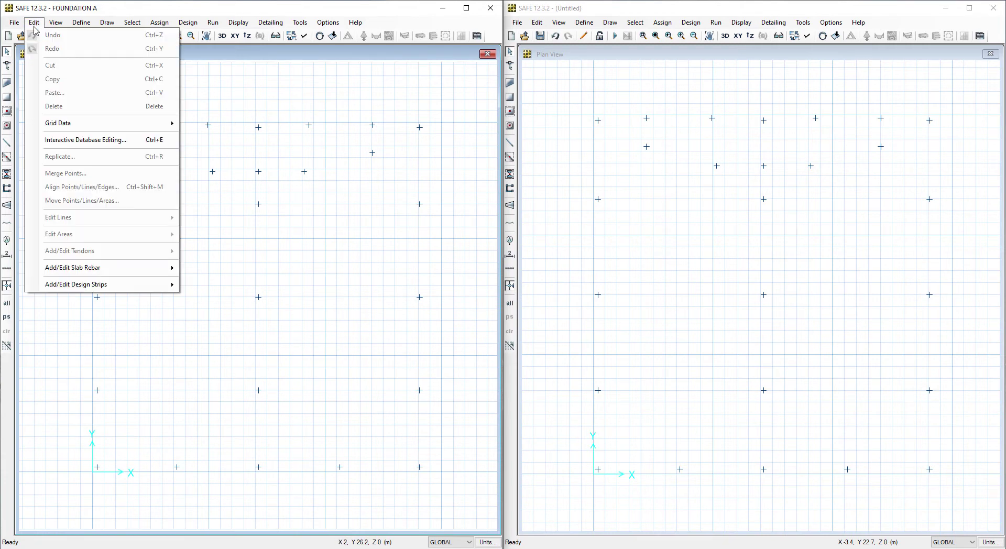
{"action": "left_click", "coordinate": [91, 143]}
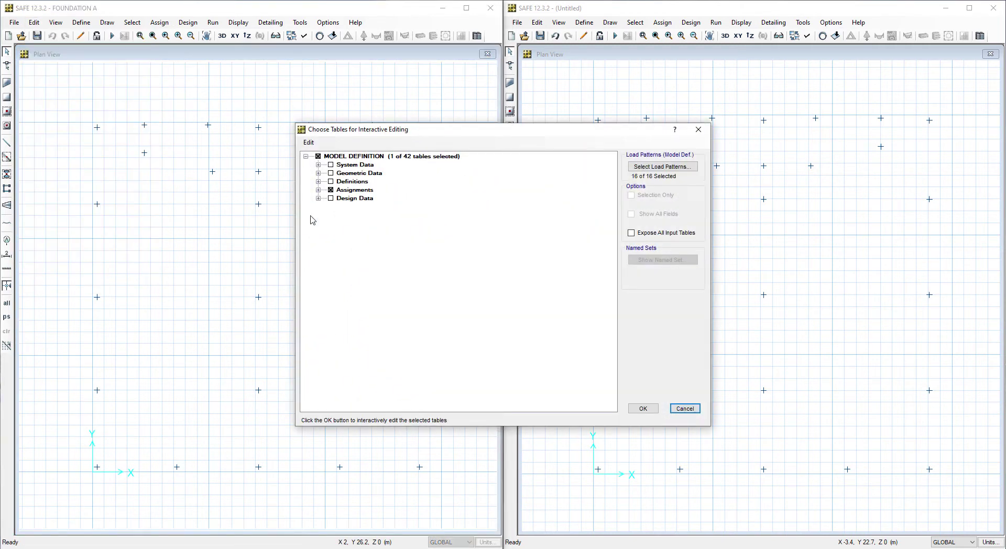
{"action": "left_click", "coordinate": [319, 189]}
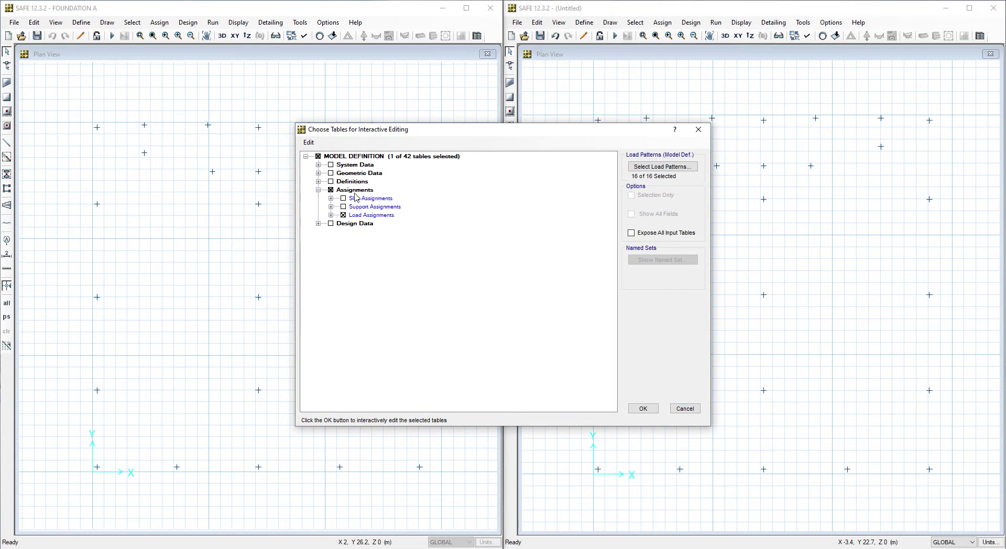
{"action": "left_click", "coordinate": [331, 215]}
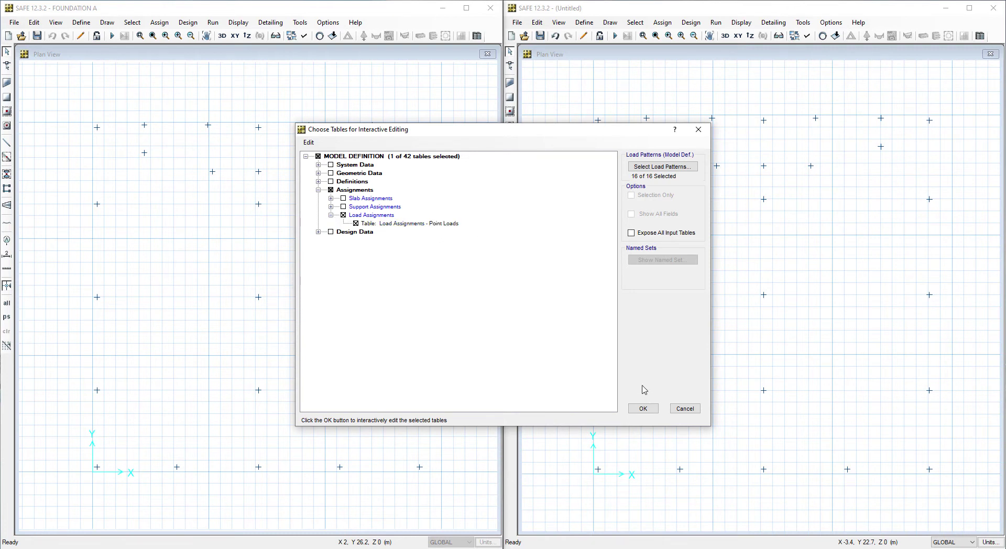
{"action": "left_click_drag", "start_coordinate": [611, 133], "coordinate": [357, 127]}
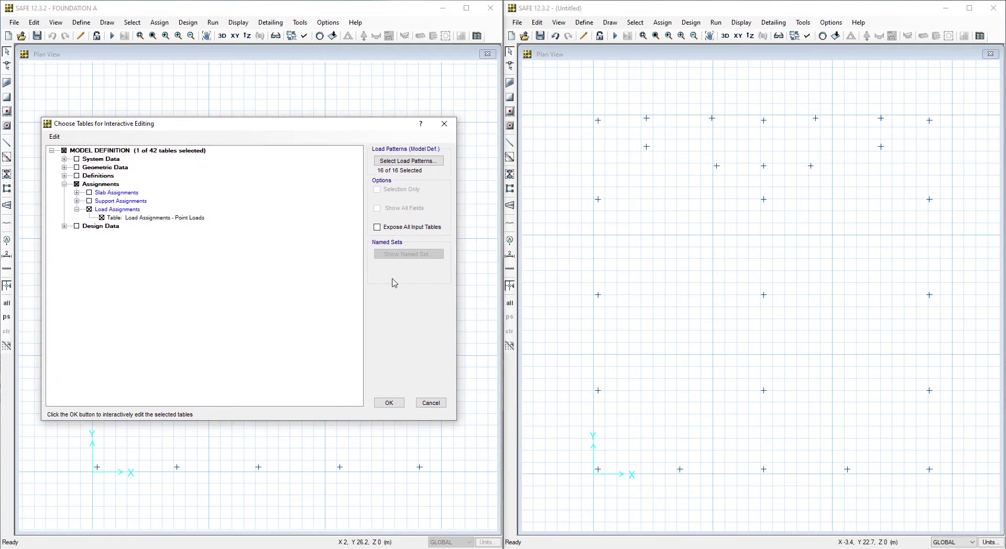
{"action": "left_click", "coordinate": [396, 401]}
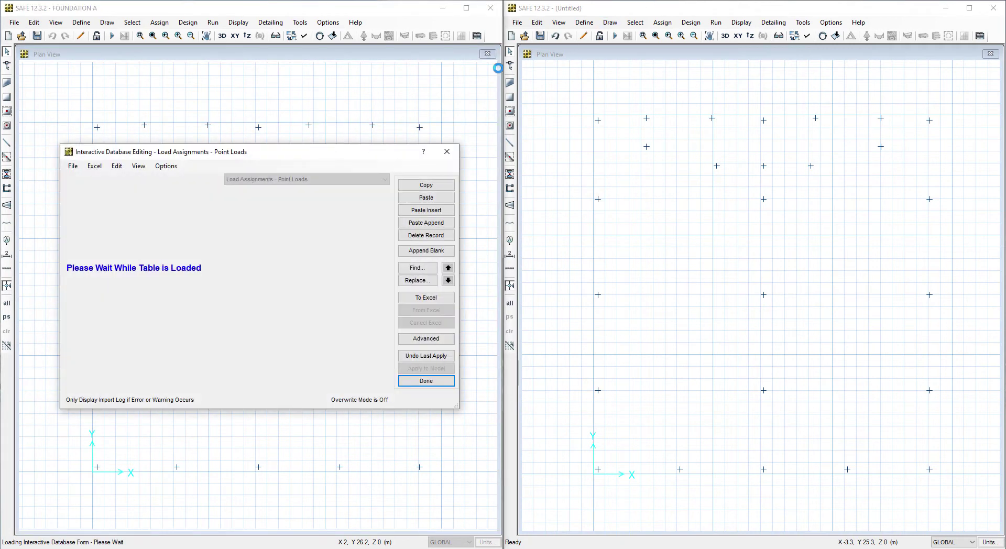
Open the same Point Loads table in the untitled model's interactive database editor
{"action": "left_click", "coordinate": [516, 26]}
{"action": "left_click", "coordinate": [517, 23]}
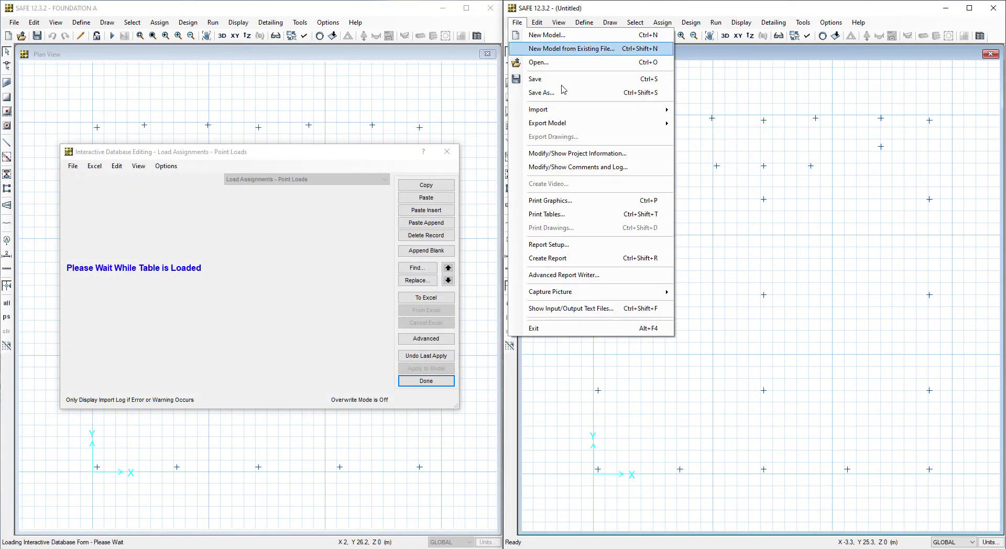
{"action": "left_click", "coordinate": [533, 20]}
{"action": "left_click", "coordinate": [537, 22]}
{"action": "left_click", "coordinate": [568, 139]}
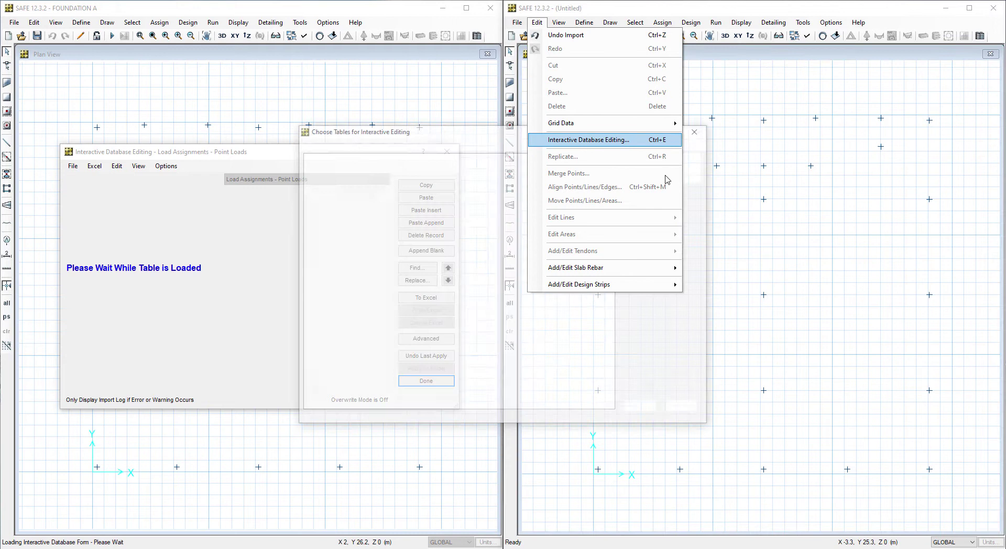
{"action": "left_click_drag", "start_coordinate": [582, 134], "coordinate": [765, 120]}
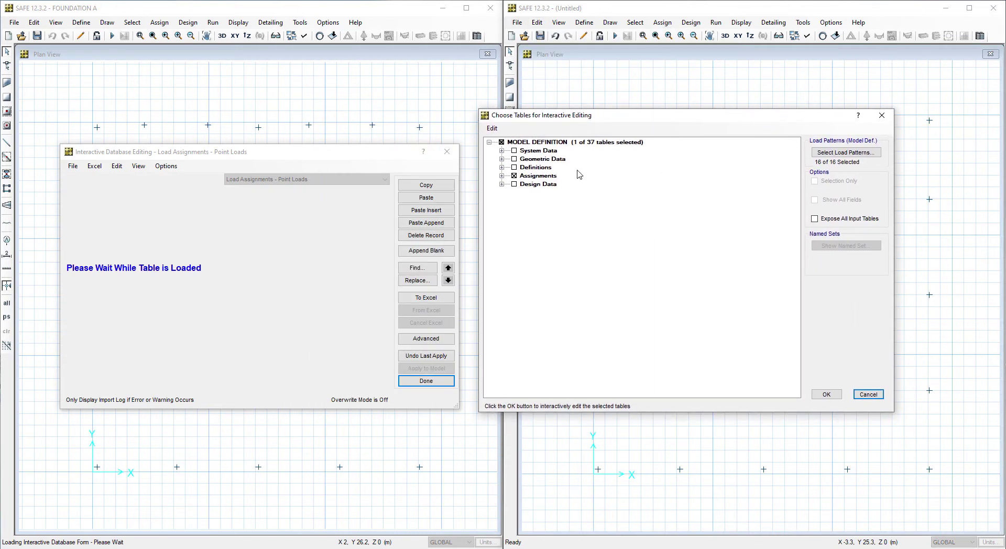
{"action": "left_click", "coordinate": [502, 177]}
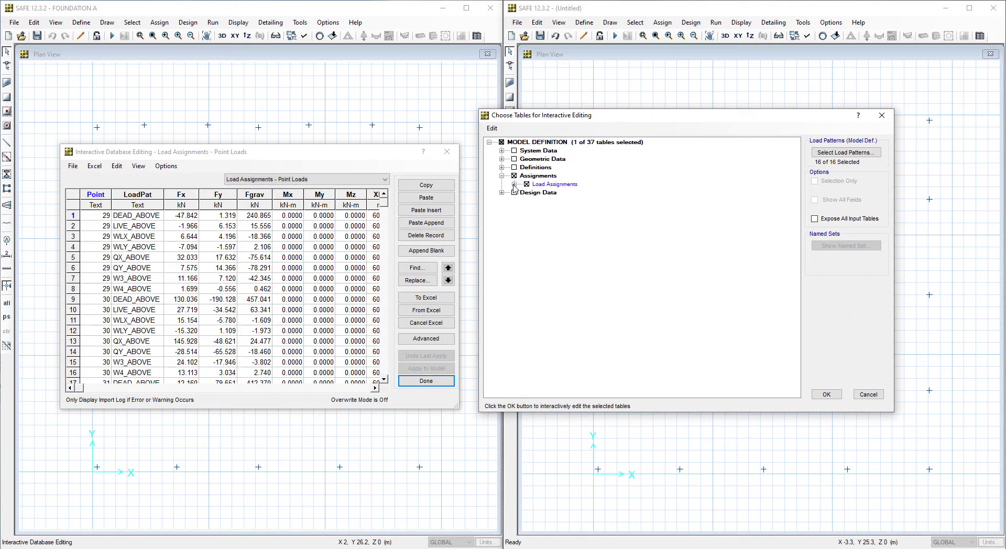
{"action": "left_click", "coordinate": [514, 185]}
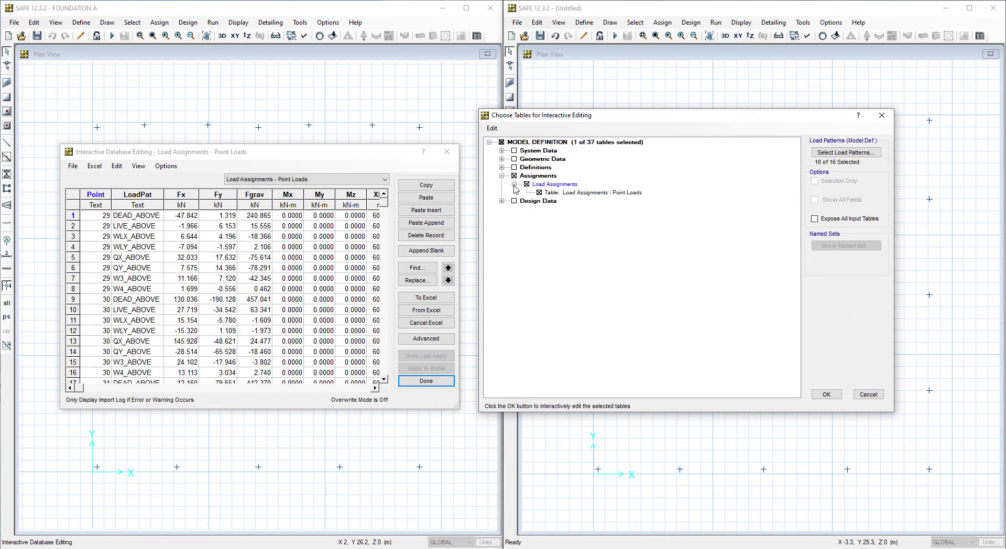
{"action": "left_click", "coordinate": [830, 395]}
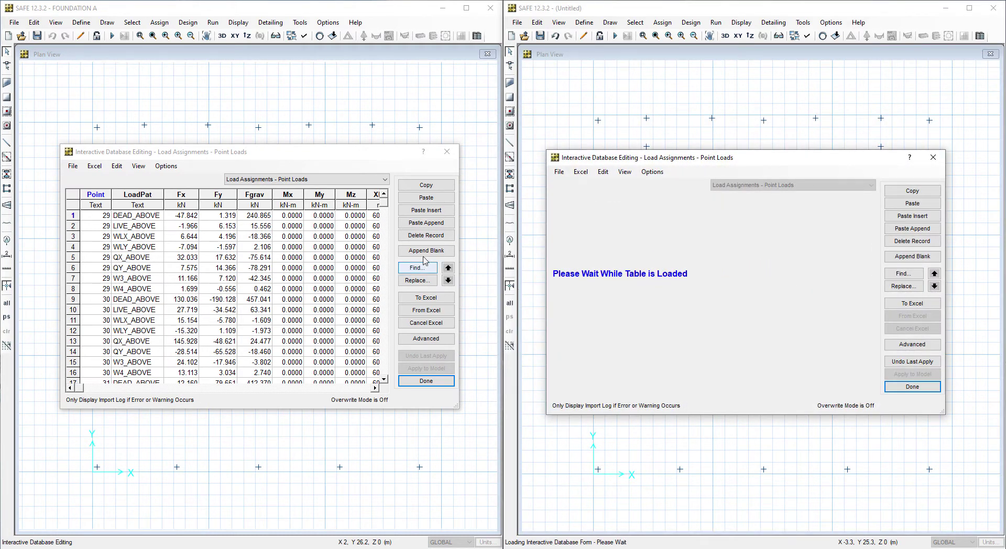
Send both Point Loads tables to Excel, snapping Book1 left and Book2 right
{"action": "left_click", "coordinate": [433, 298]}
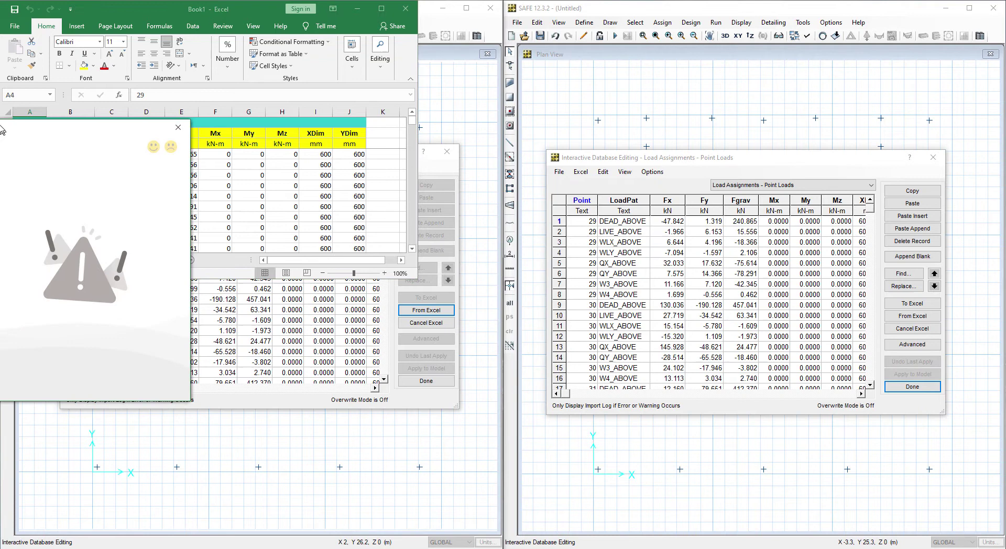
{"action": "left_click", "coordinate": [494, 112]}
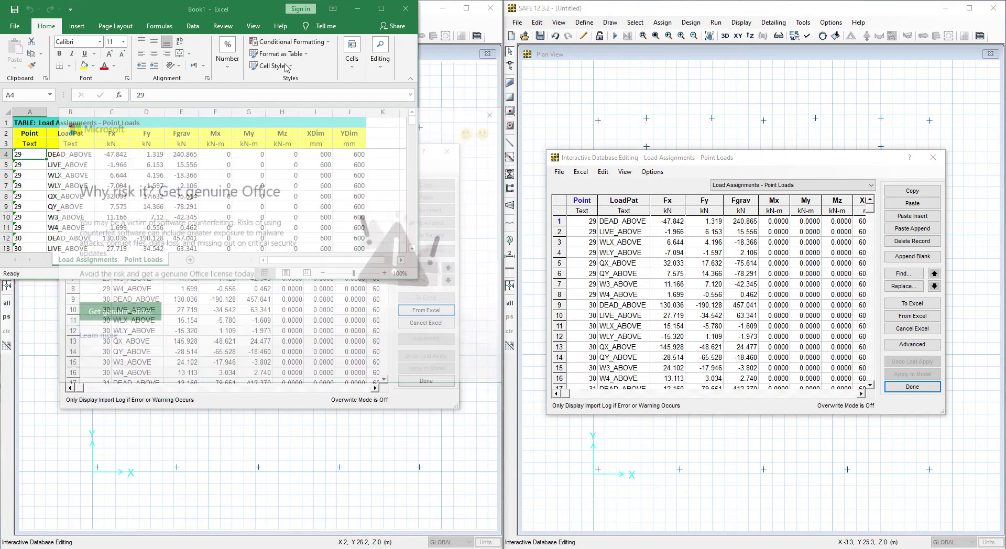
{"action": "key", "text": "super+Left"}
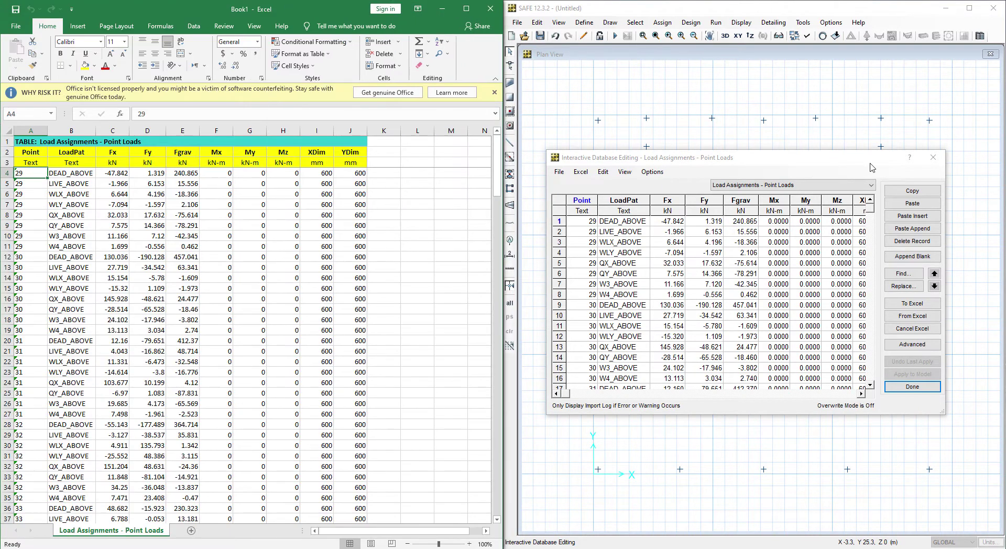
{"action": "left_click", "coordinate": [896, 301]}
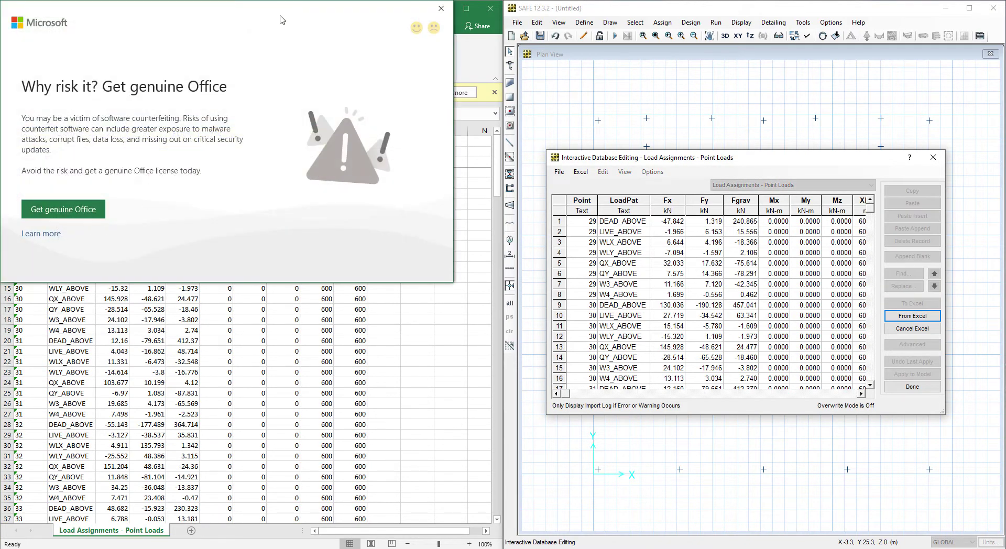
{"action": "left_click", "coordinate": [466, 9]}
{"action": "left_click_drag", "start_coordinate": [233, 13], "coordinate": [1005, 167]}
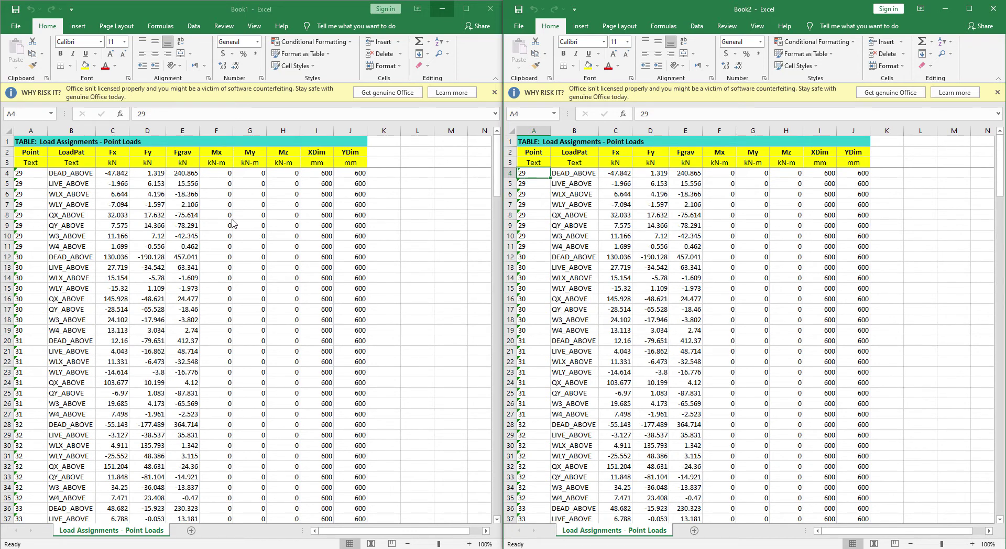
{"action": "scroll", "coordinate": [170, 221], "scroll_direction": "down", "scroll_amount": 8}
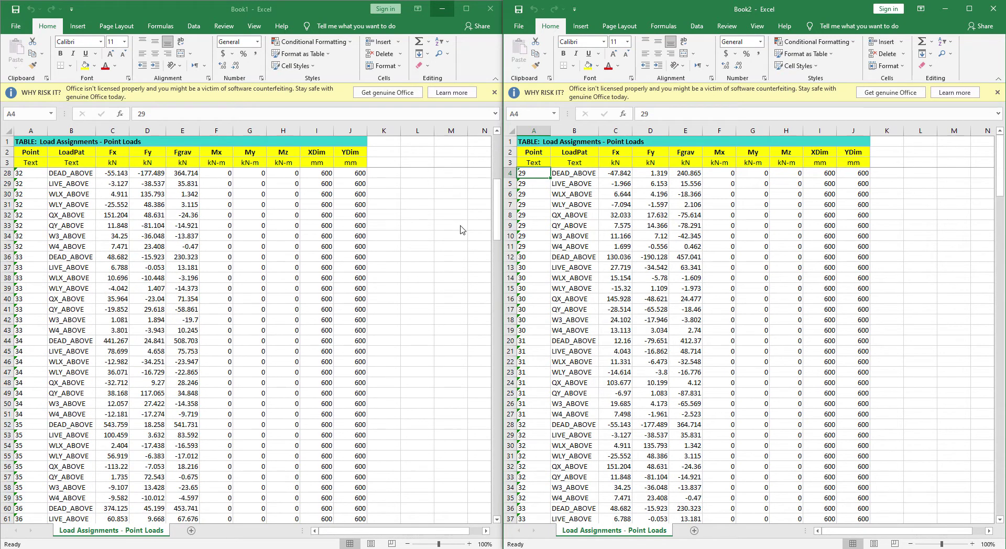
{"action": "left_click", "coordinate": [497, 370]}
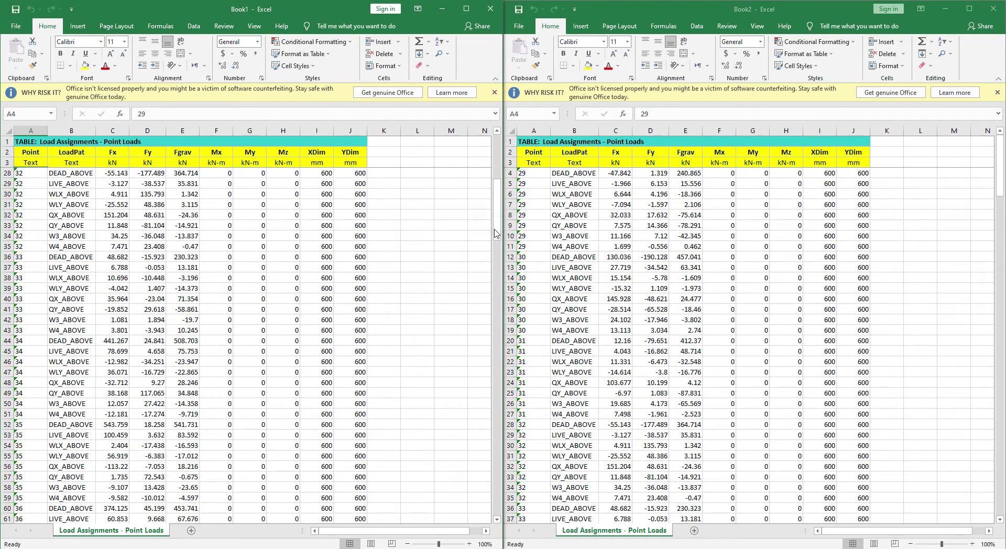
{"action": "left_click_drag", "start_coordinate": [498, 233], "coordinate": [492, 512]}
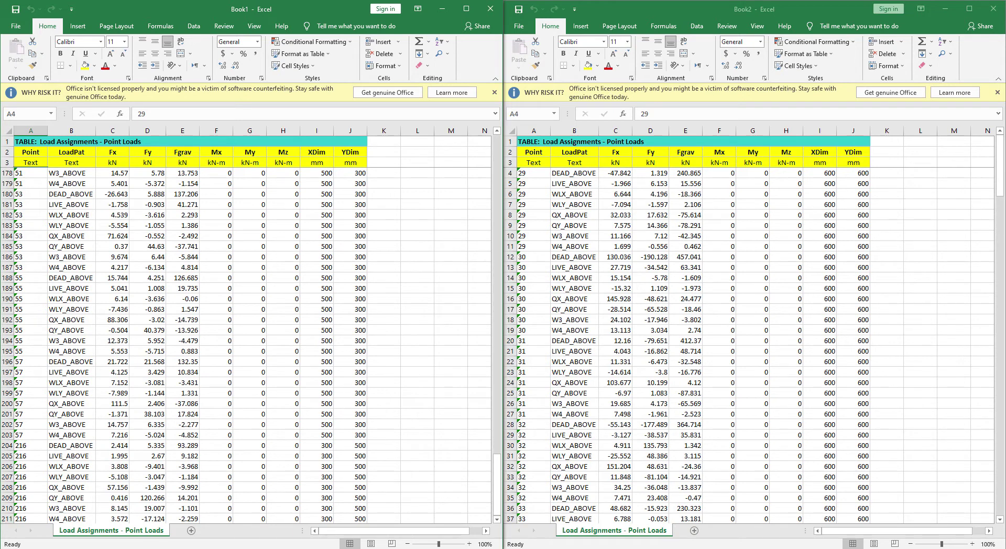
{"action": "left_click_drag", "start_coordinate": [999, 170], "coordinate": [995, 260]}
{"action": "left_click_drag", "start_coordinate": [991, 435], "coordinate": [988, 540]}
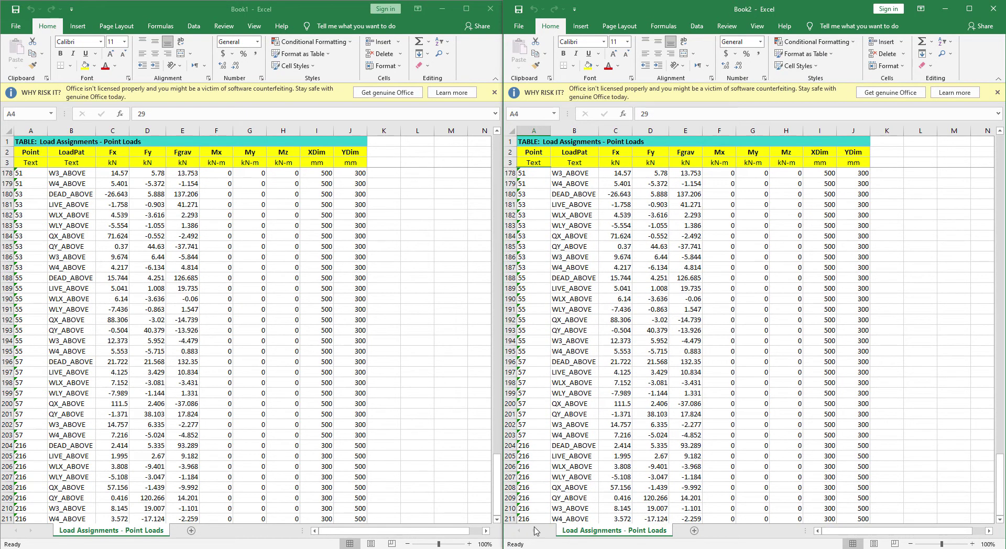
{"action": "left_click", "coordinate": [860, 519]}
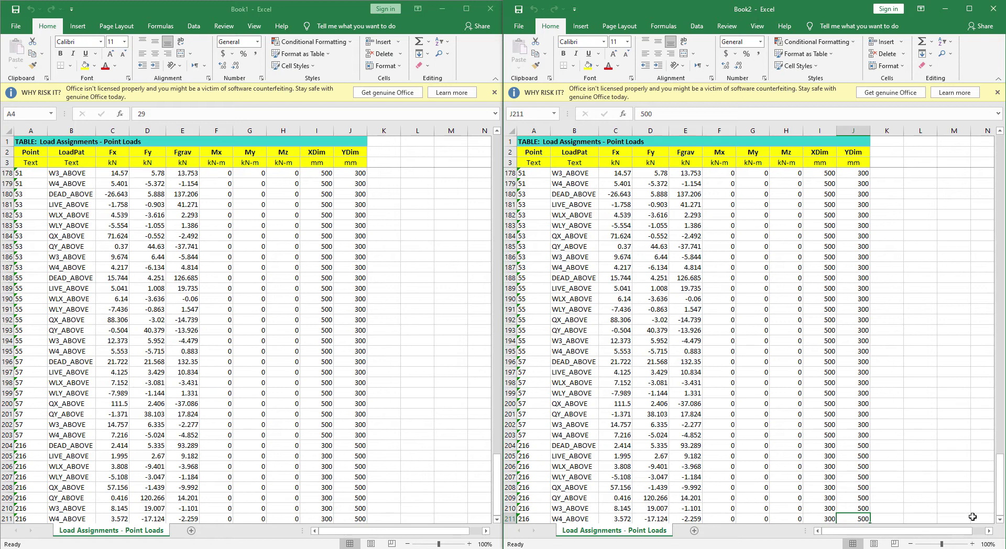
{"action": "left_click_drag", "start_coordinate": [1000, 506], "coordinate": [994, 156]}
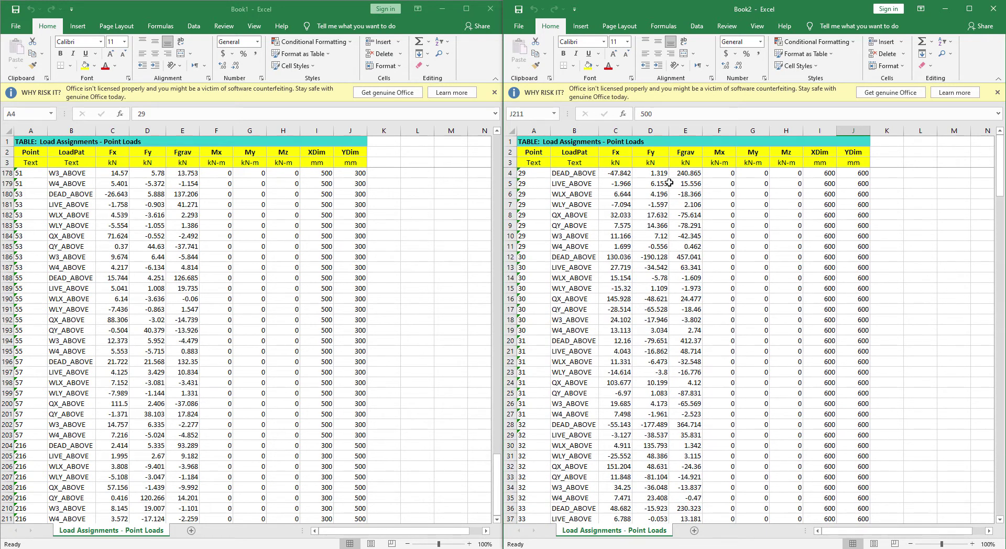
Copy Book2's point-load data B4:J211 and paste it into Book1 starting at B4
{"action": "left_click", "coordinate": [575, 176], "text": "shift"}
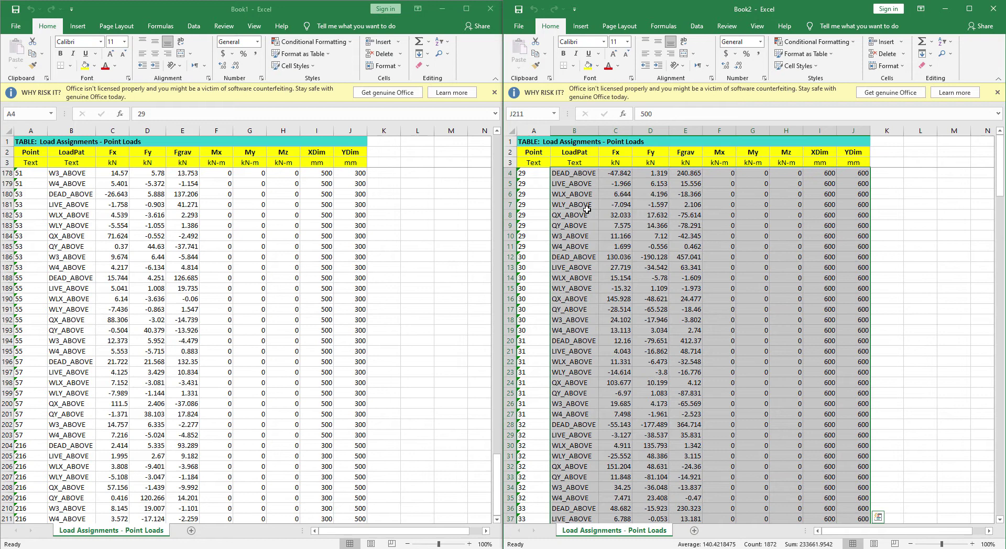
{"action": "key", "text": "ctrl+c"}
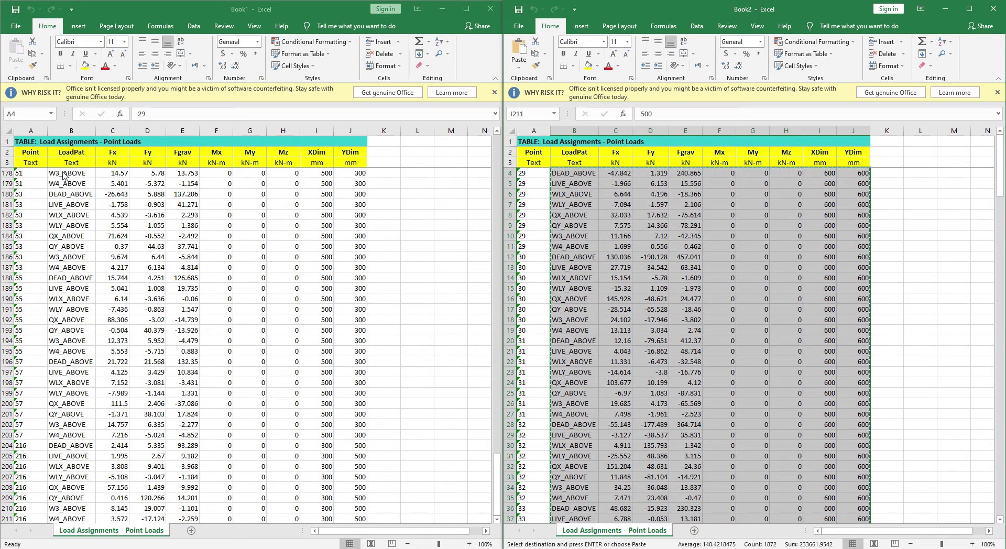
{"action": "left_click", "coordinate": [497, 465]}
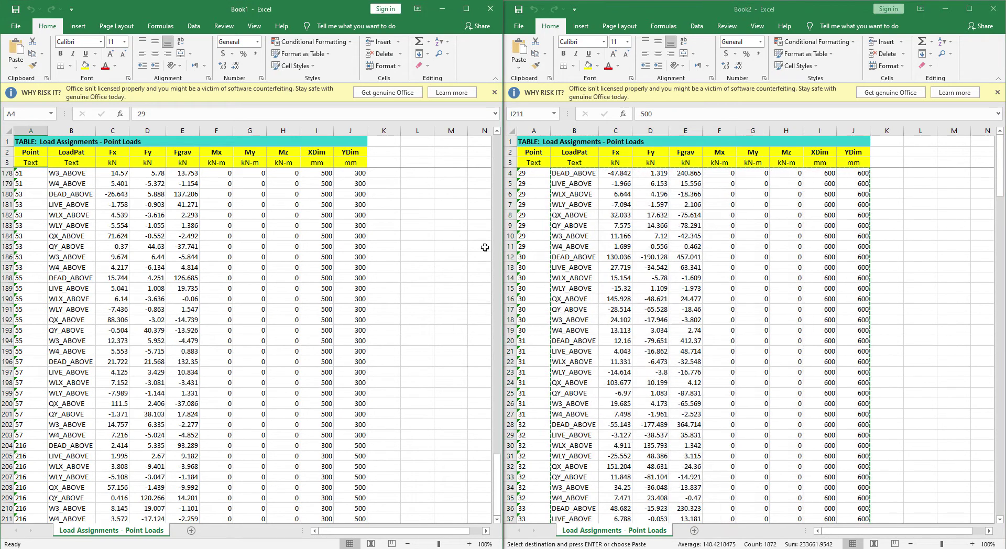
{"action": "left_click_drag", "start_coordinate": [499, 490], "coordinate": [497, 142]}
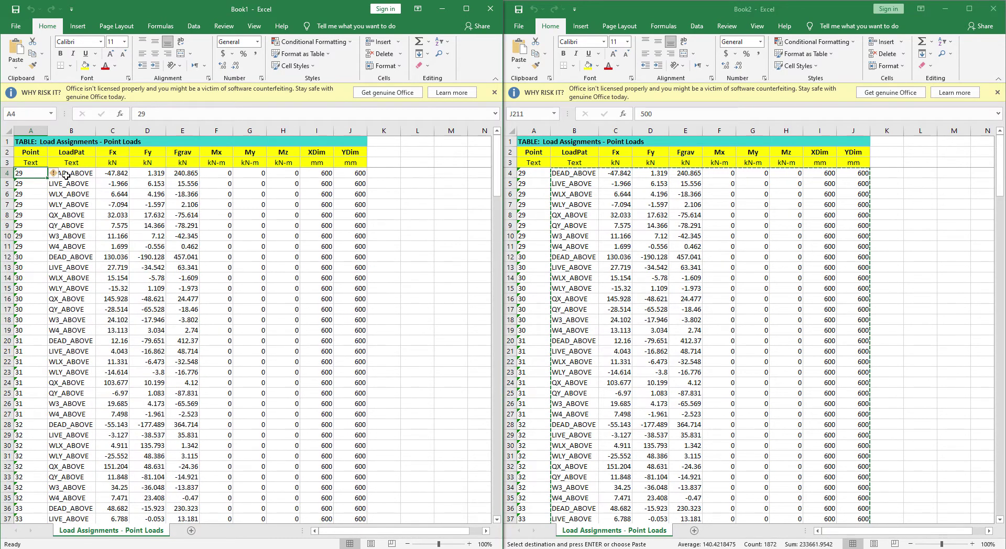
{"action": "left_click", "coordinate": [75, 172]}
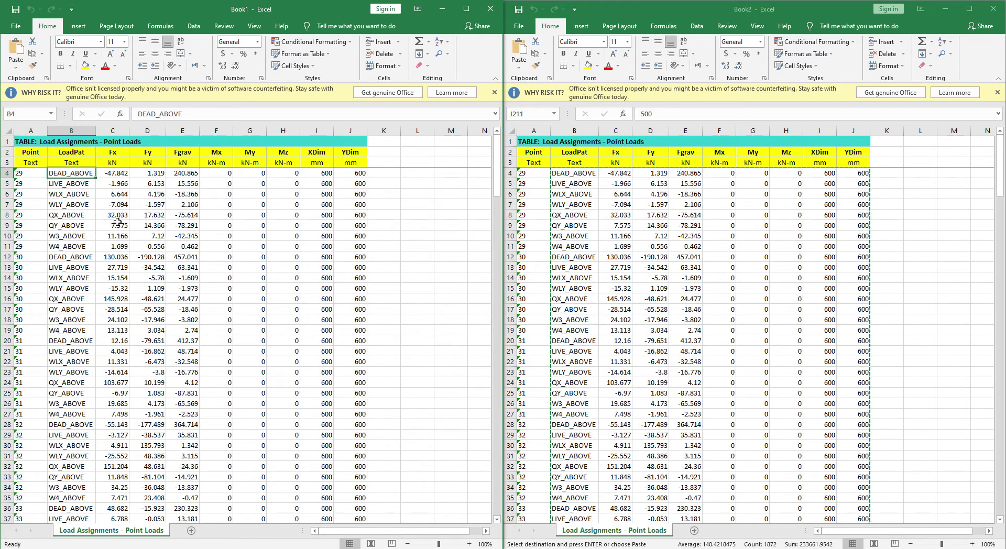
{"action": "key", "text": "ctrl+v"}
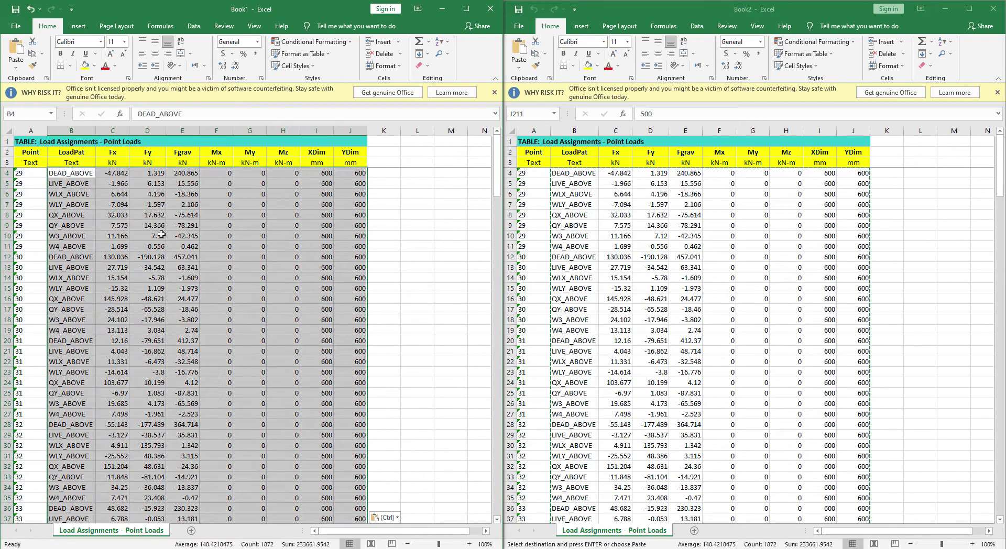
{"action": "scroll", "coordinate": [410, 365], "scroll_direction": "down", "scroll_amount": 20}
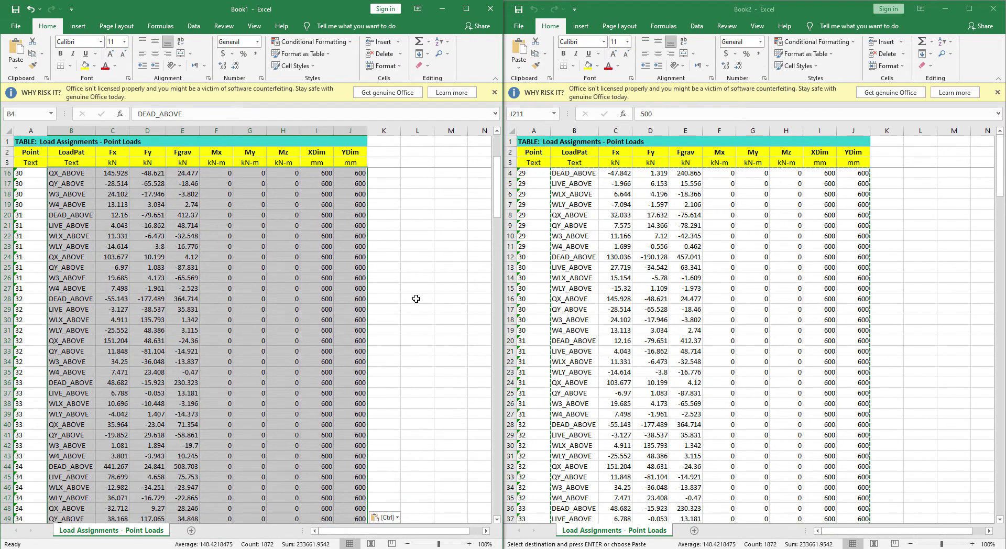
{"action": "scroll", "coordinate": [417, 337], "scroll_direction": "down", "scroll_amount": 20}
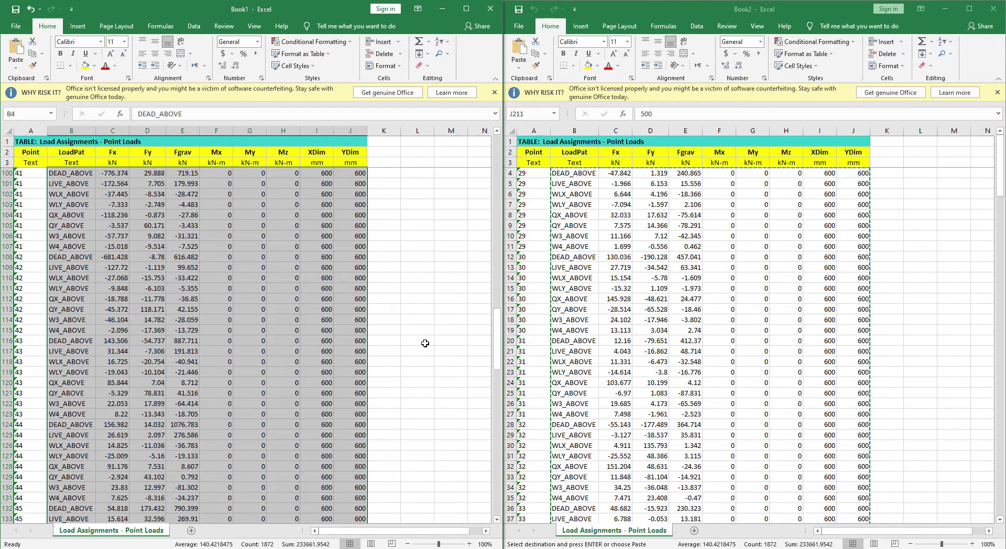
{"action": "scroll", "coordinate": [428, 360], "scroll_direction": "down", "scroll_amount": 20}
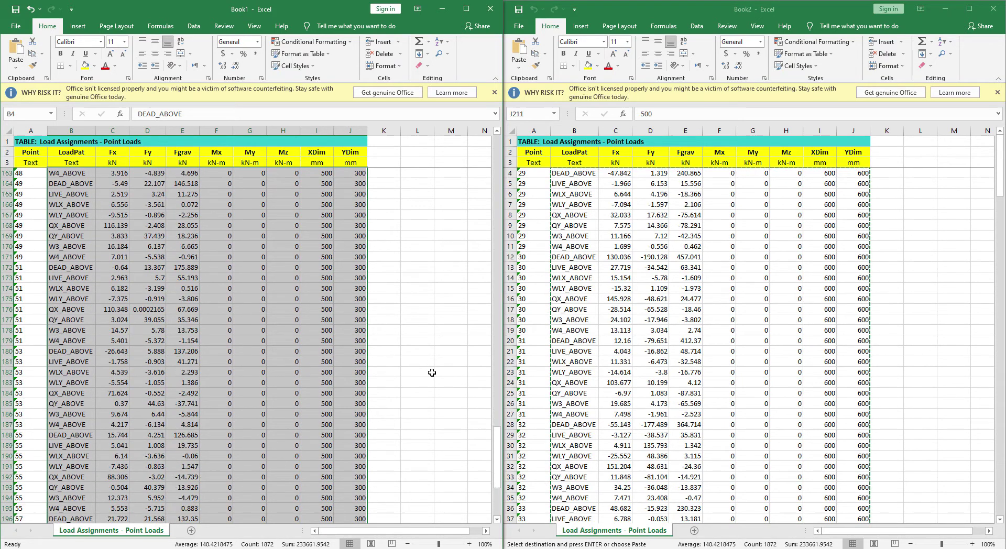
{"action": "scroll", "coordinate": [432, 374], "scroll_direction": "up", "scroll_amount": 20}
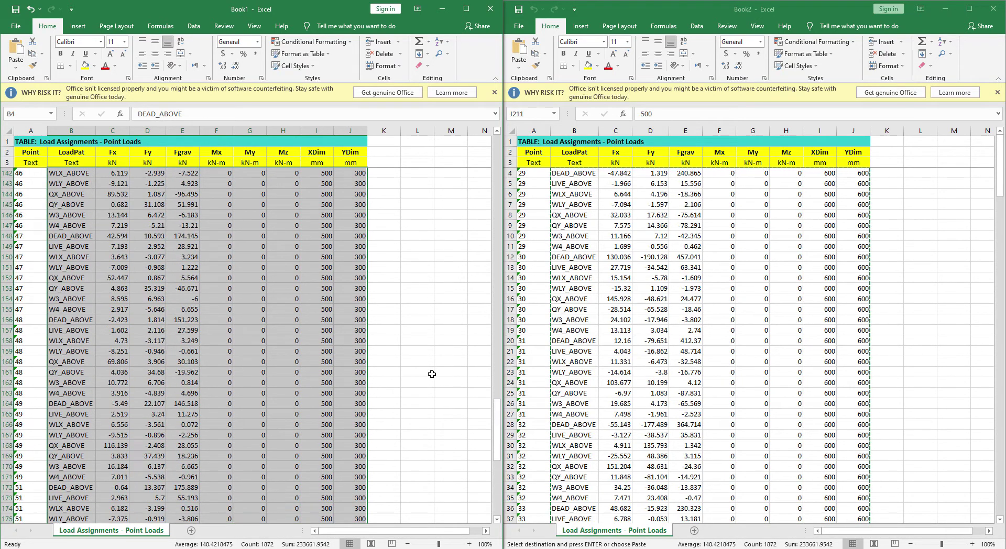
{"action": "scroll", "coordinate": [425, 345], "scroll_direction": "up", "scroll_amount": 13}
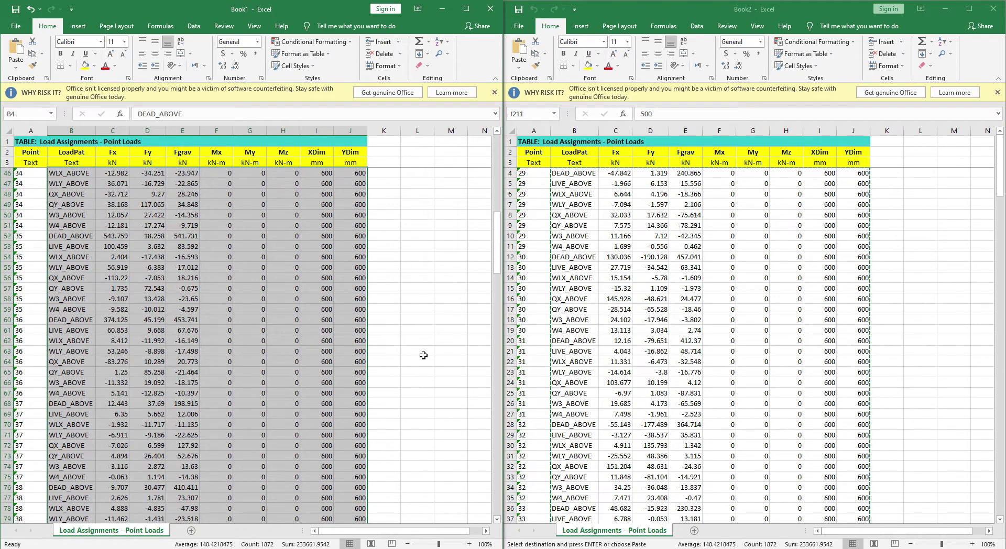
Bring FOUNDATION A forward and apply the Excel point loads to its model
{"action": "left_click", "coordinate": [416, 548]}
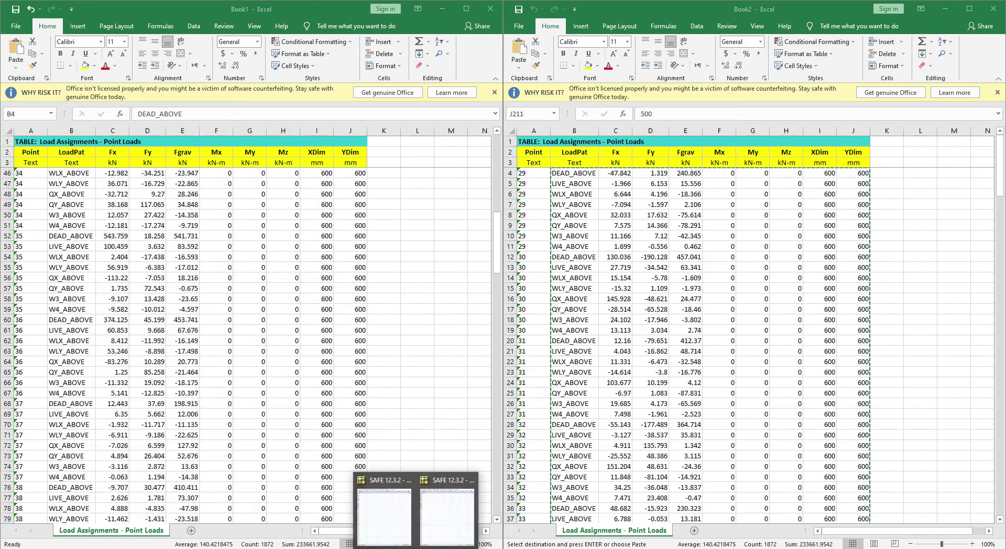
{"action": "left_click", "coordinate": [385, 516]}
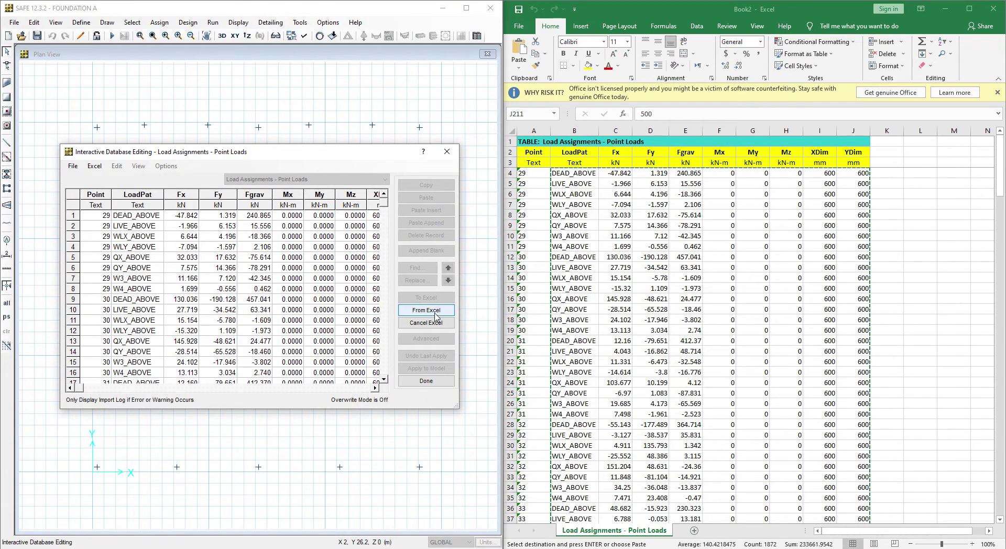
{"action": "left_click", "coordinate": [435, 314]}
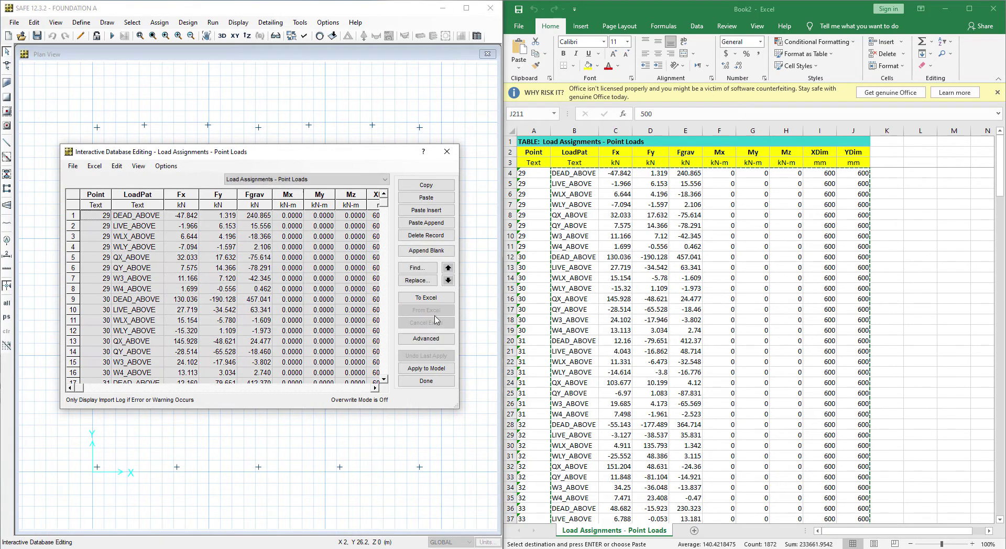
{"action": "left_click", "coordinate": [431, 369]}
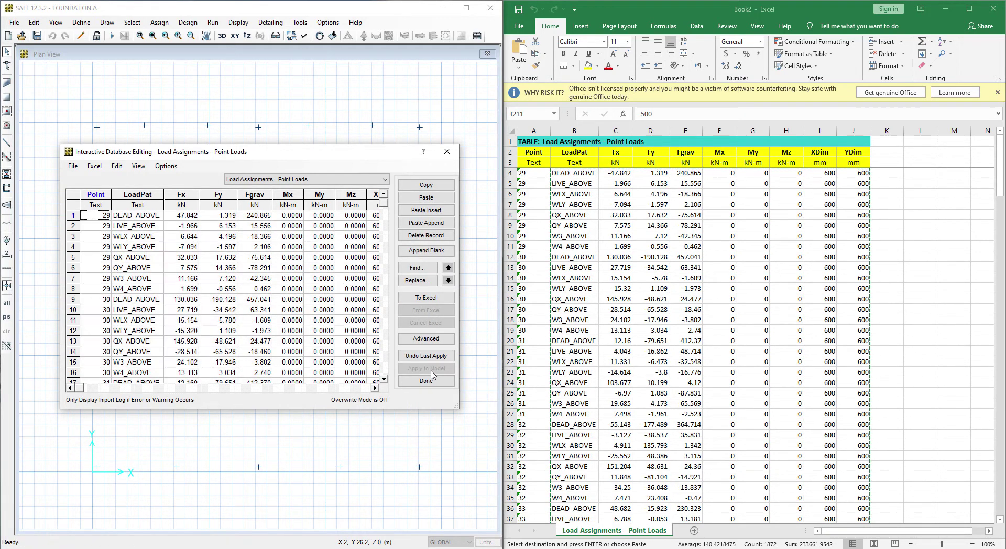
{"action": "left_click", "coordinate": [426, 381]}
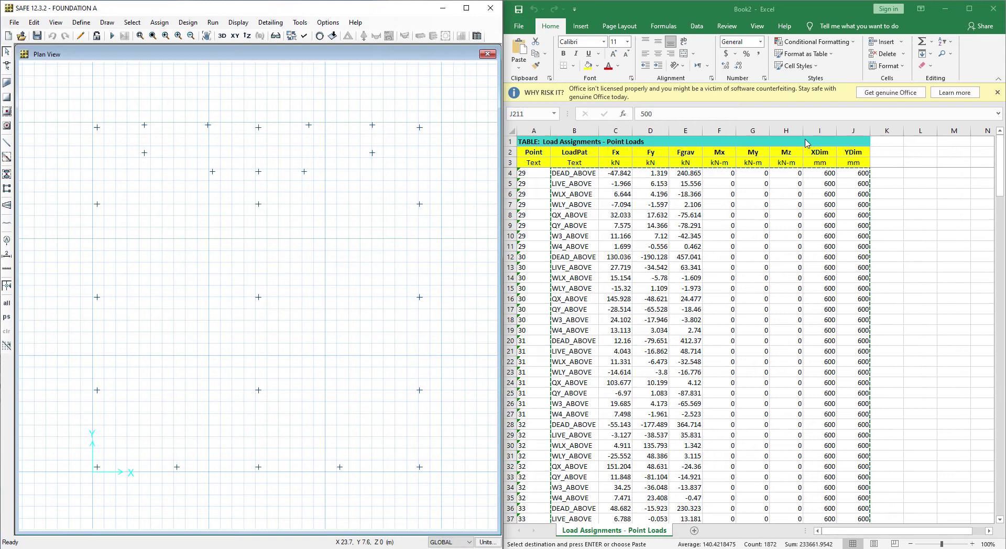
Cancel the untitled model's Excel import, dismiss the clipboard prompt and close its editor
{"action": "left_click", "coordinate": [946, 9]}
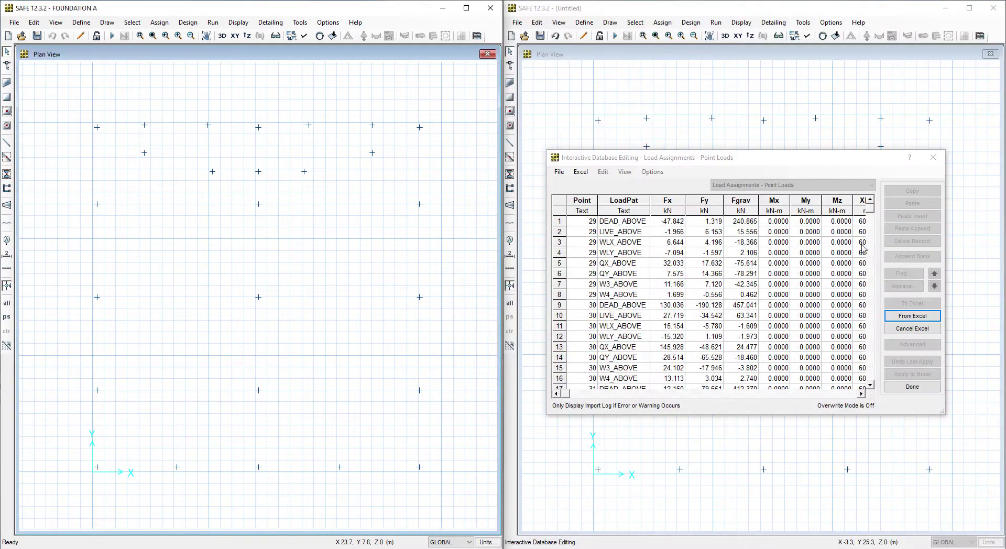
{"action": "left_click", "coordinate": [919, 330]}
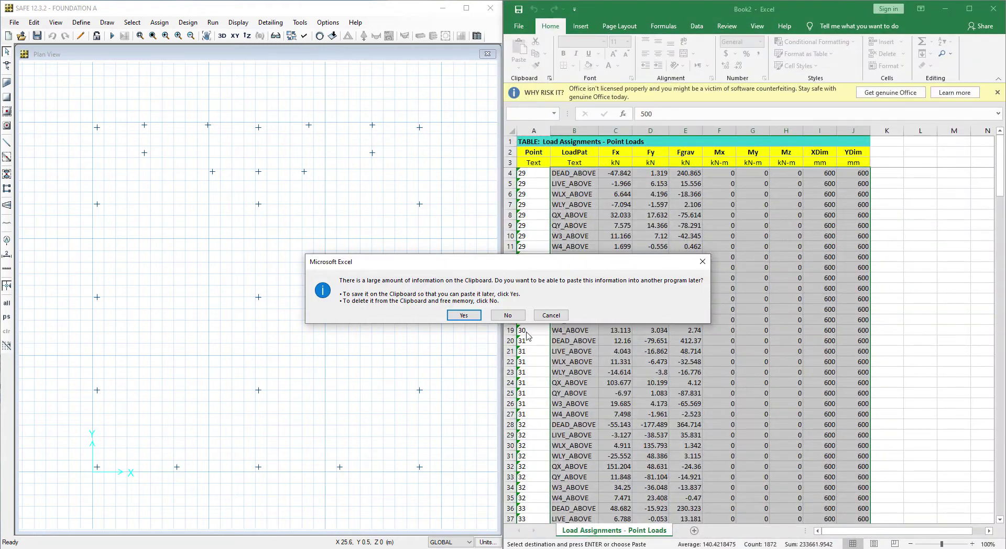
{"action": "key", "text": "Return"}
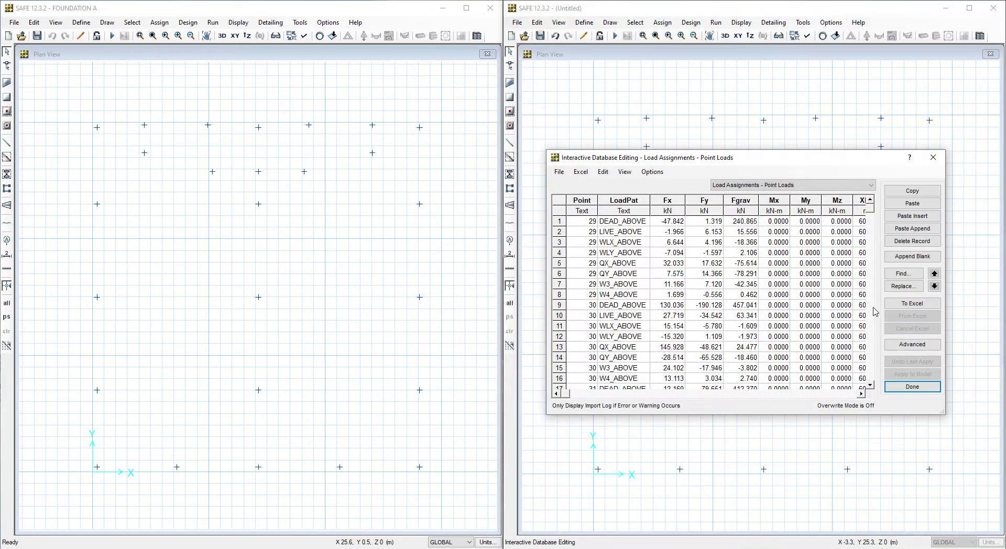
{"action": "left_click", "coordinate": [918, 387]}
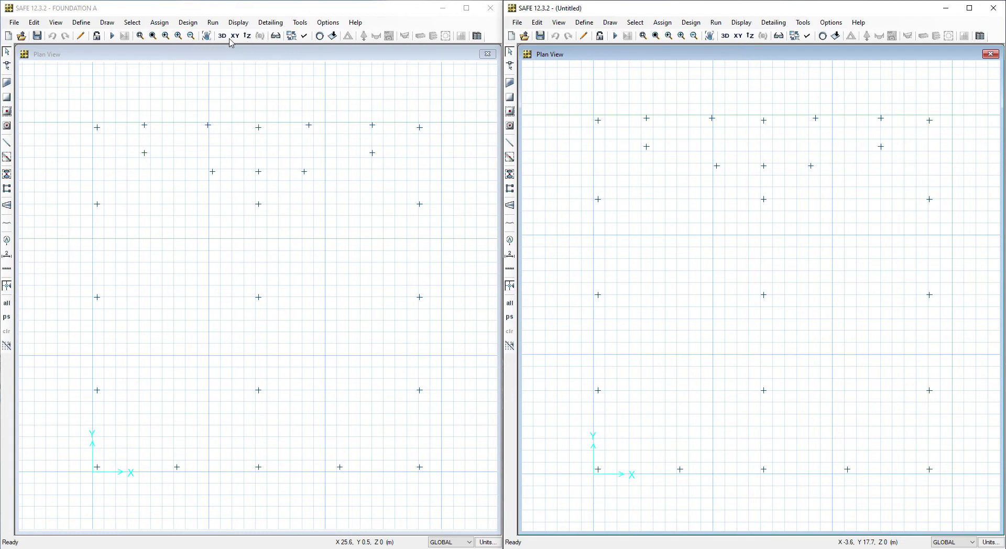
Show FOUNDATION A's DEAD_ABOVE point loads and switch its view to 3D
{"action": "left_click", "coordinate": [328, 36]}
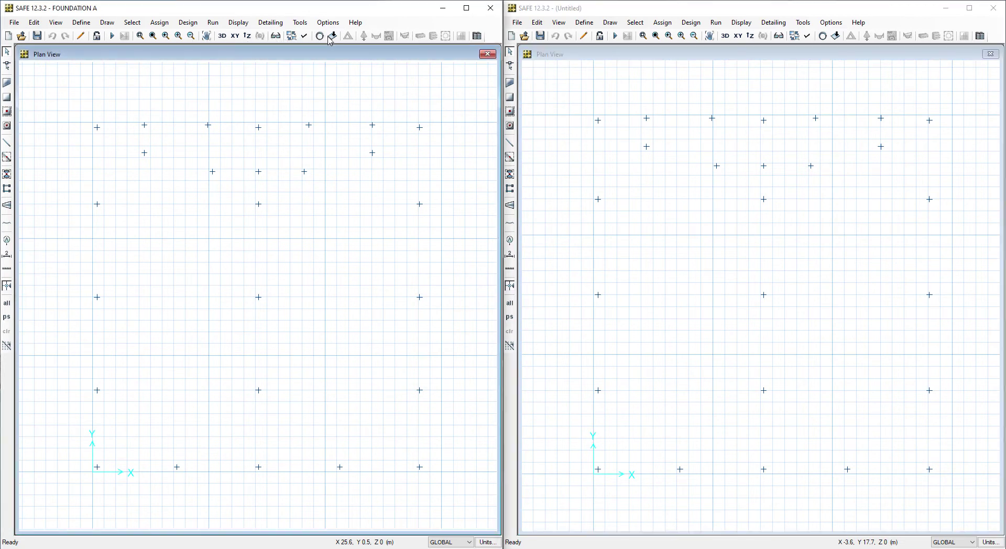
{"action": "left_click", "coordinate": [332, 36]}
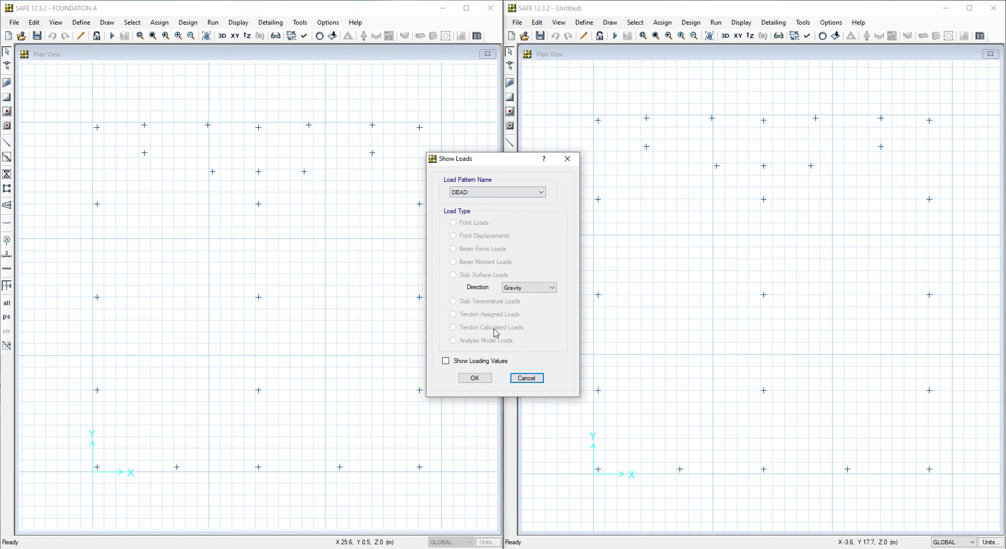
{"action": "left_click", "coordinate": [506, 192]}
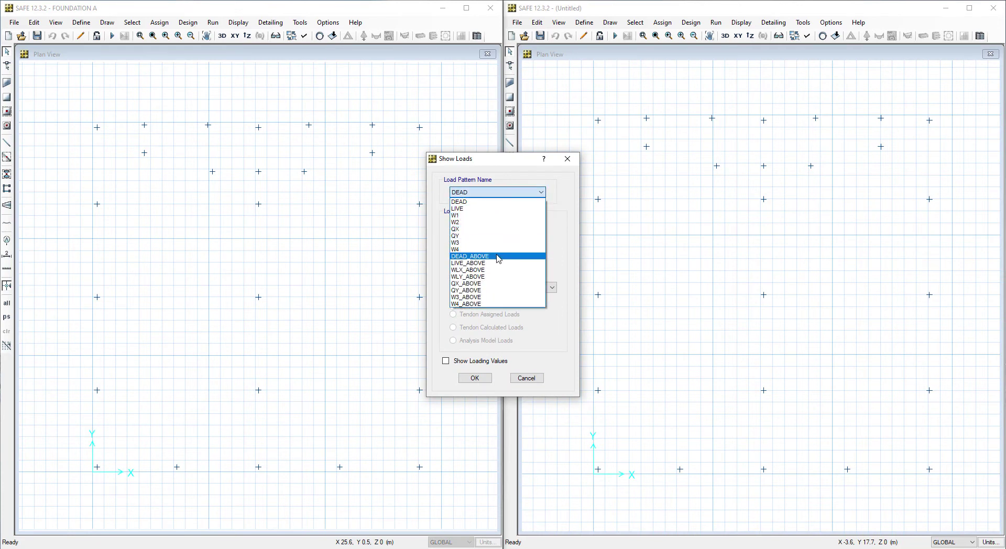
{"action": "left_click", "coordinate": [498, 258]}
{"action": "left_click", "coordinate": [475, 378]}
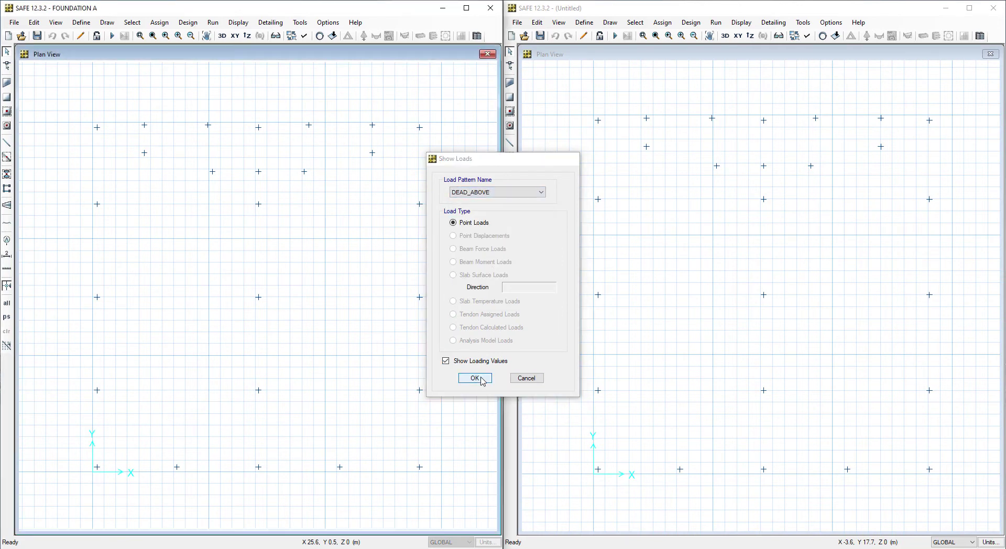
{"action": "left_click", "coordinate": [222, 35]}
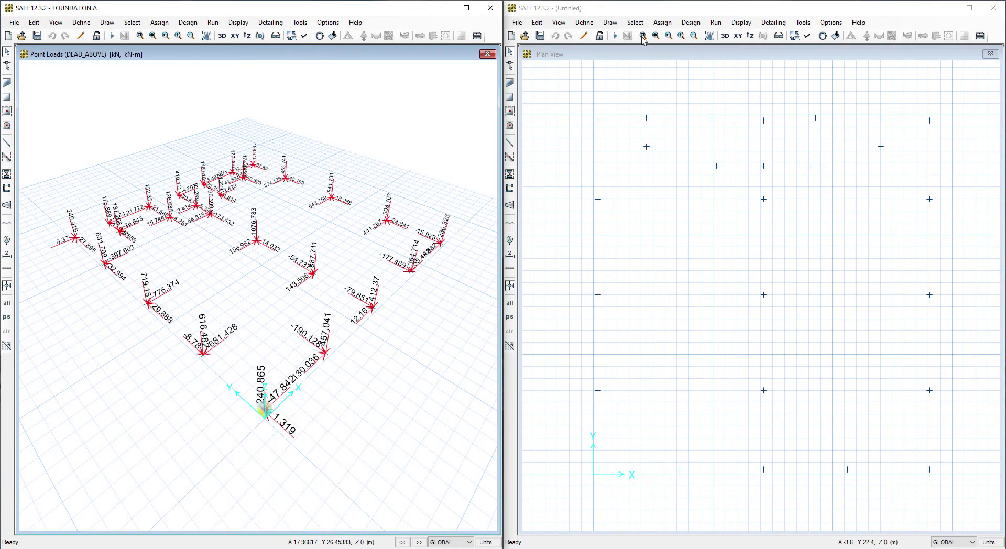
Show the untitled model's DEAD_ABOVE point loads with values in a 3D view
{"action": "left_click", "coordinate": [725, 37]}
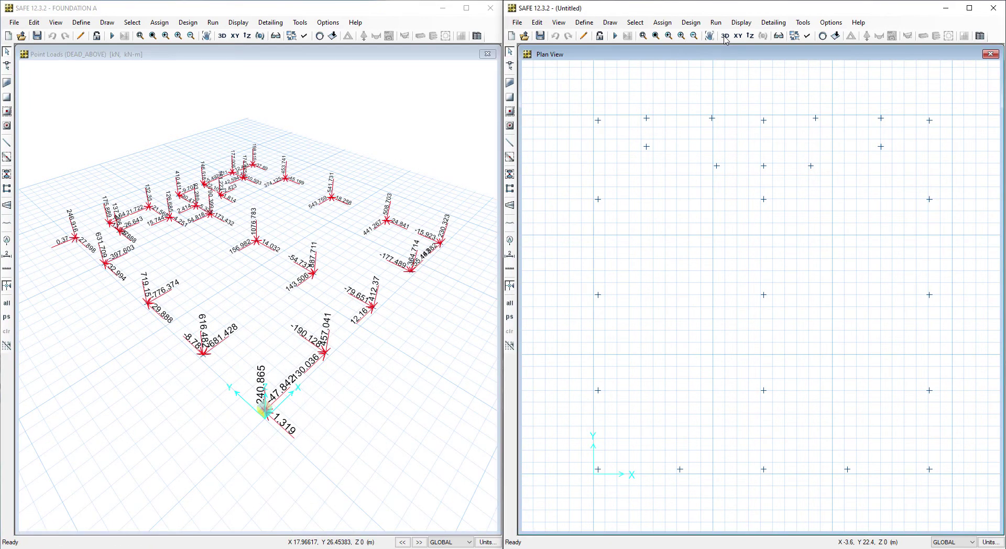
{"action": "left_click", "coordinate": [727, 37]}
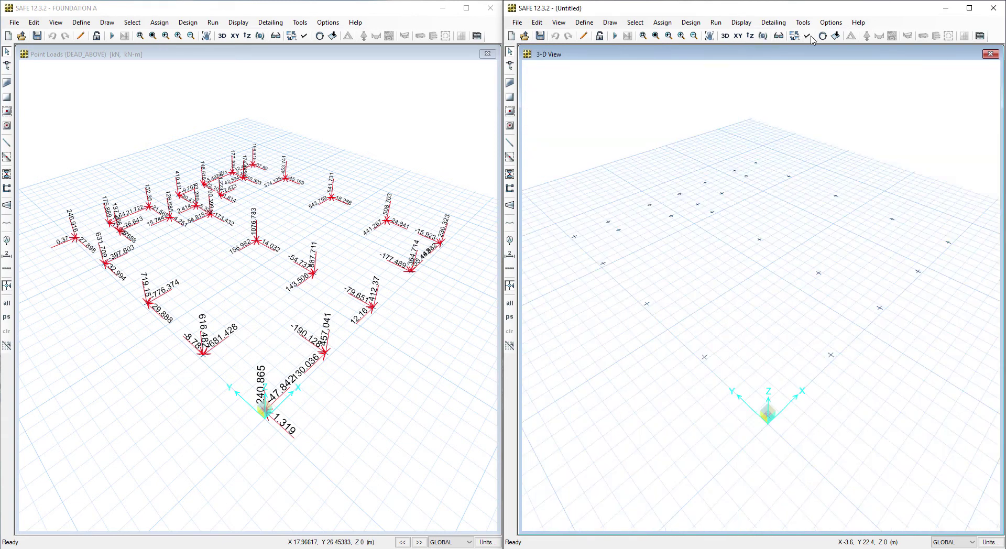
{"action": "left_click", "coordinate": [797, 36]}
{"action": "left_click", "coordinate": [678, 145]}
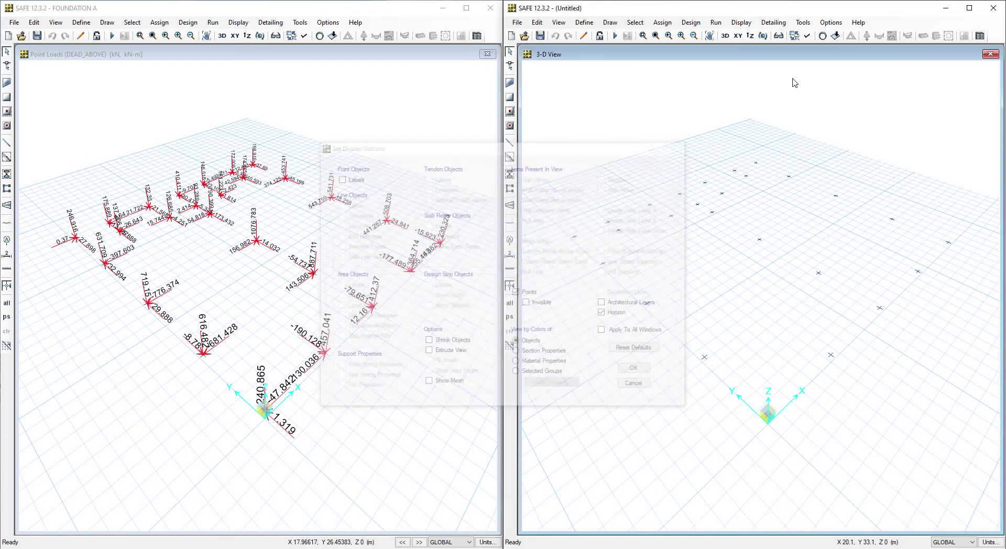
{"action": "left_click", "coordinate": [837, 37]}
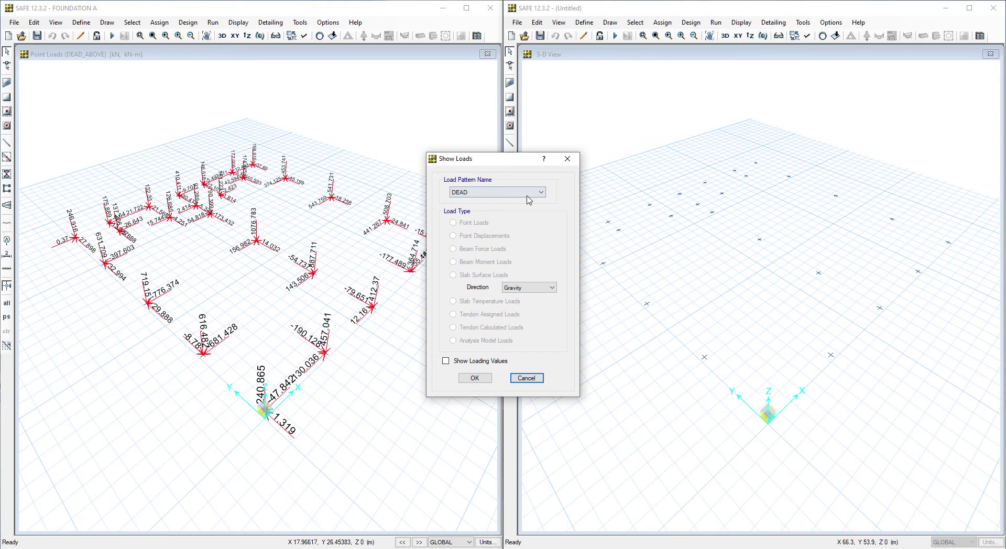
{"action": "left_click", "coordinate": [526, 195]}
{"action": "left_click", "coordinate": [487, 256]}
{"action": "left_click", "coordinate": [467, 361]}
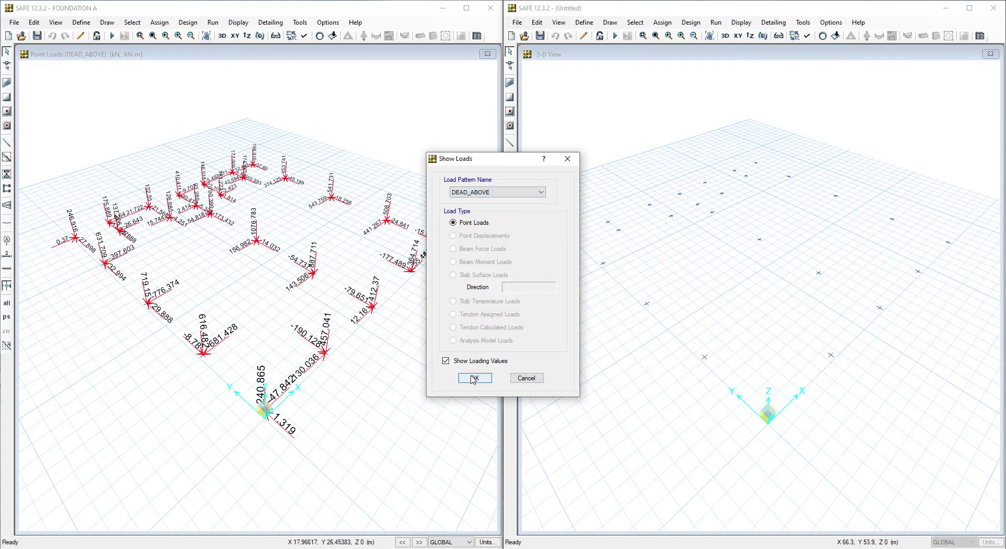
{"action": "left_click", "coordinate": [475, 378]}
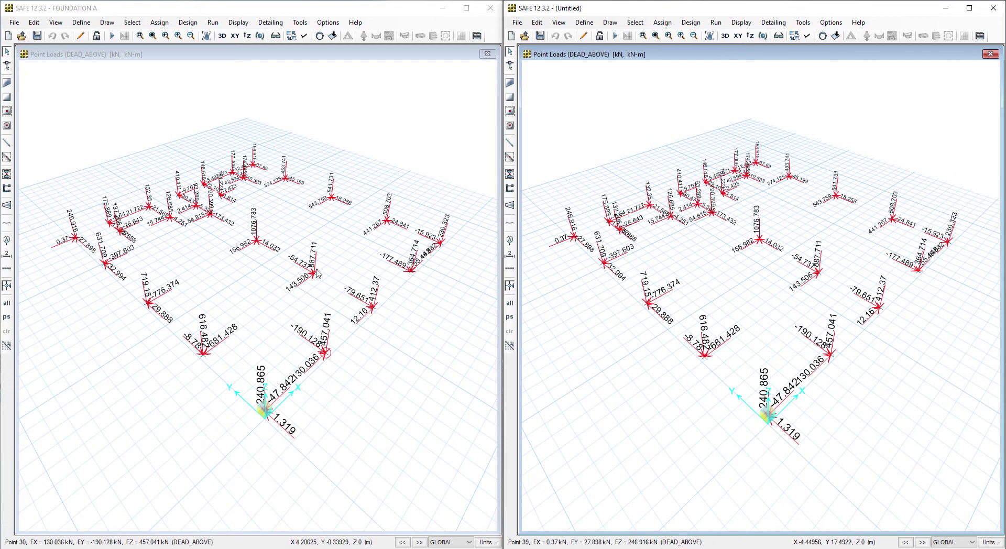
Make FOUNDATION A's points invisible, show its slab areas, and return to XY plan view
{"action": "left_click", "coordinate": [298, 38]}
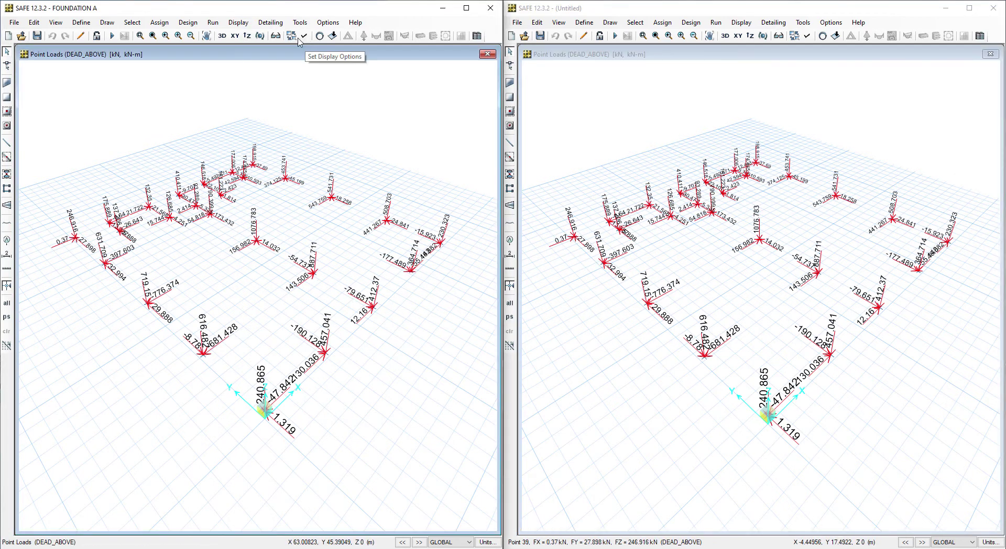
{"action": "left_click", "coordinate": [304, 37]}
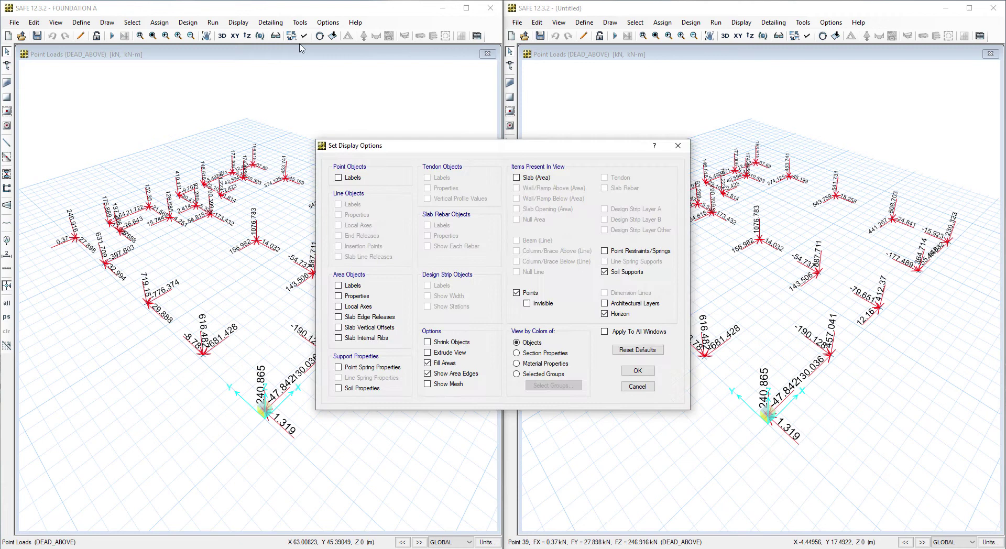
{"action": "left_click", "coordinate": [527, 303]}
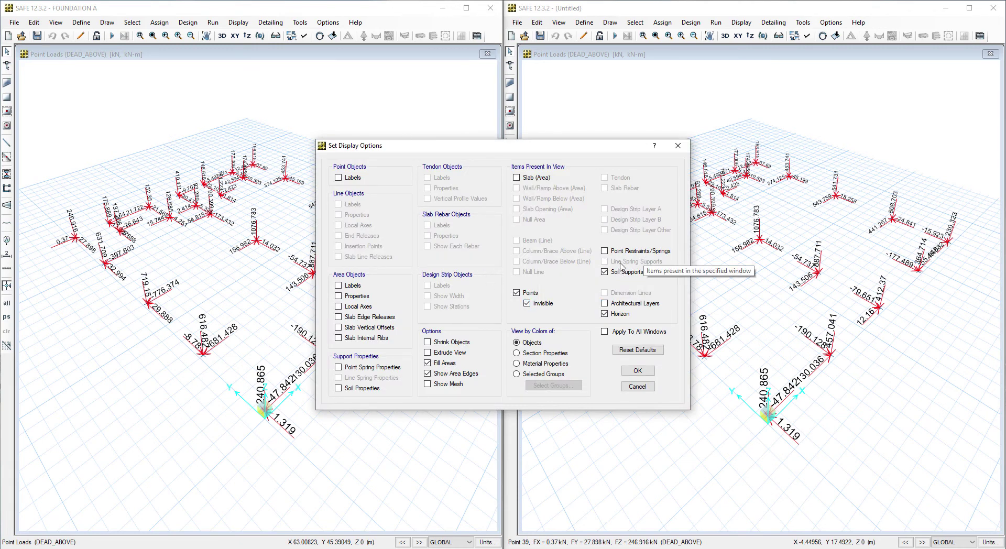
{"action": "left_click", "coordinate": [542, 179]}
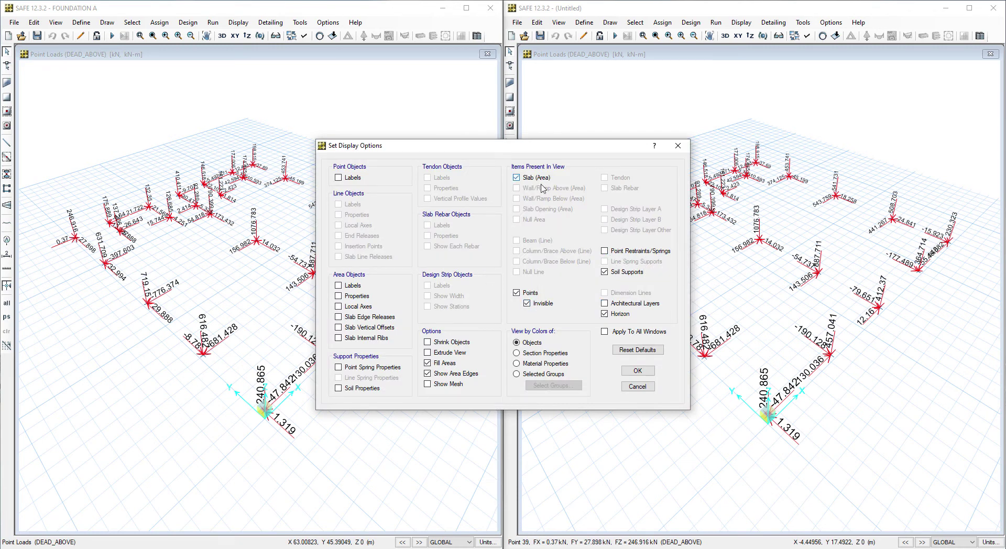
{"action": "left_click", "coordinate": [647, 373]}
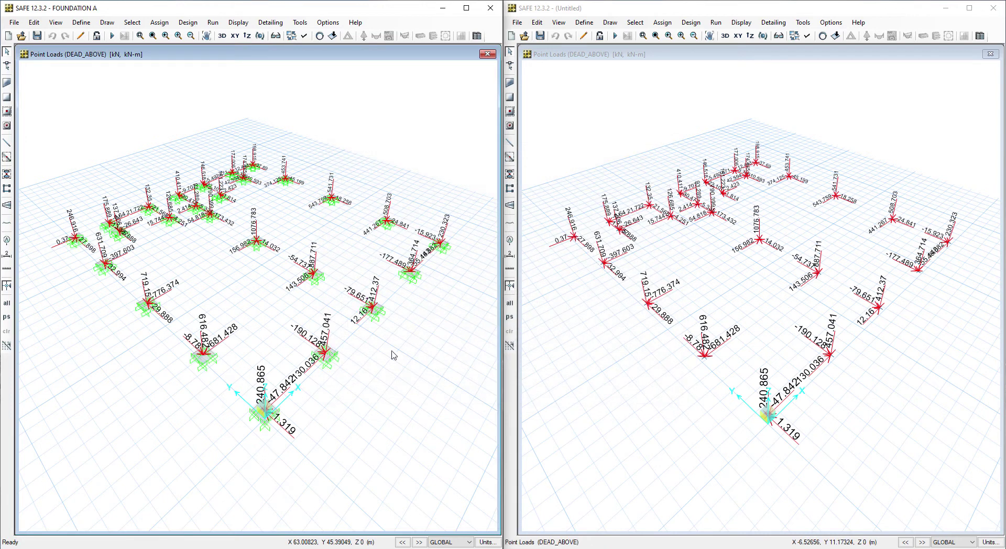
{"action": "left_click", "coordinate": [240, 36]}
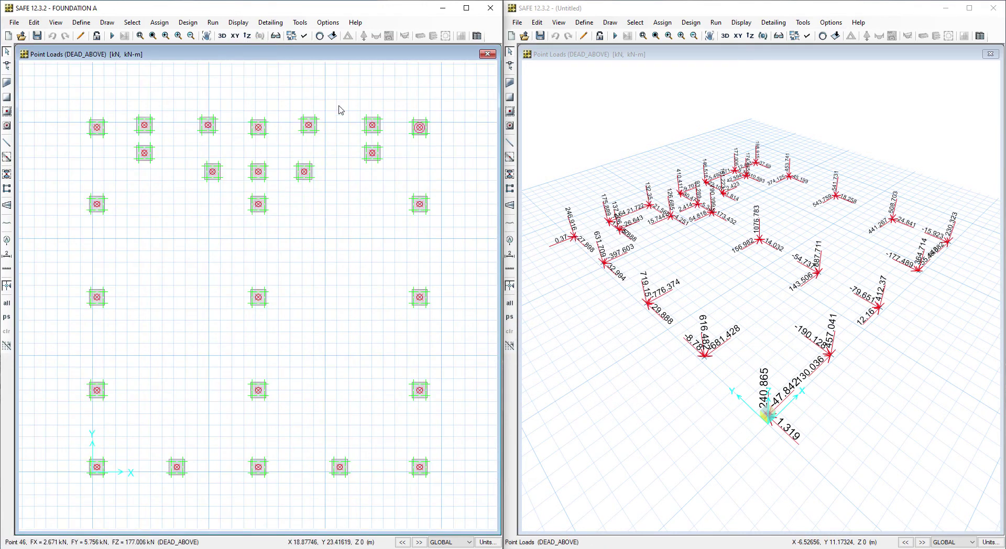
Start Run Analysis for the FOUNDATION A model
{"action": "left_click", "coordinate": [113, 37]}
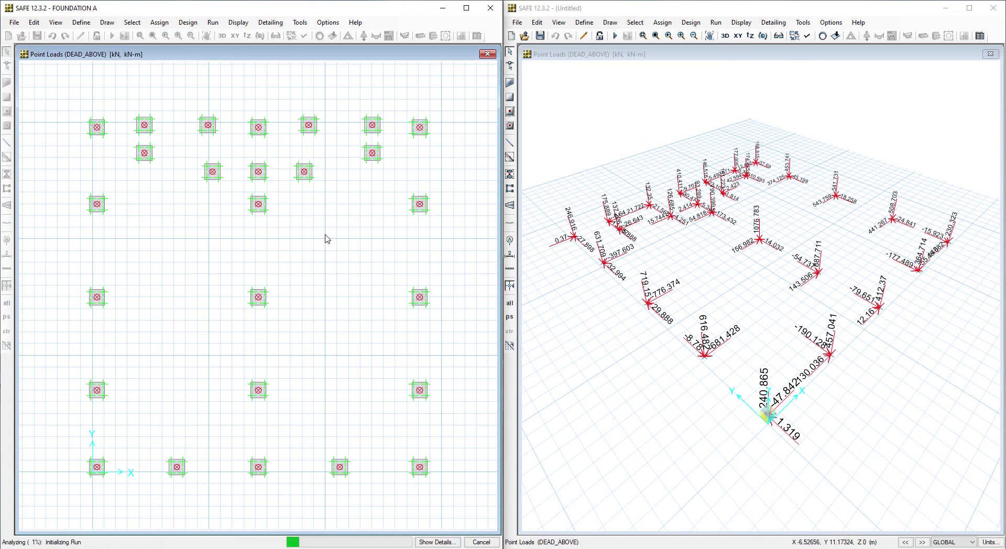